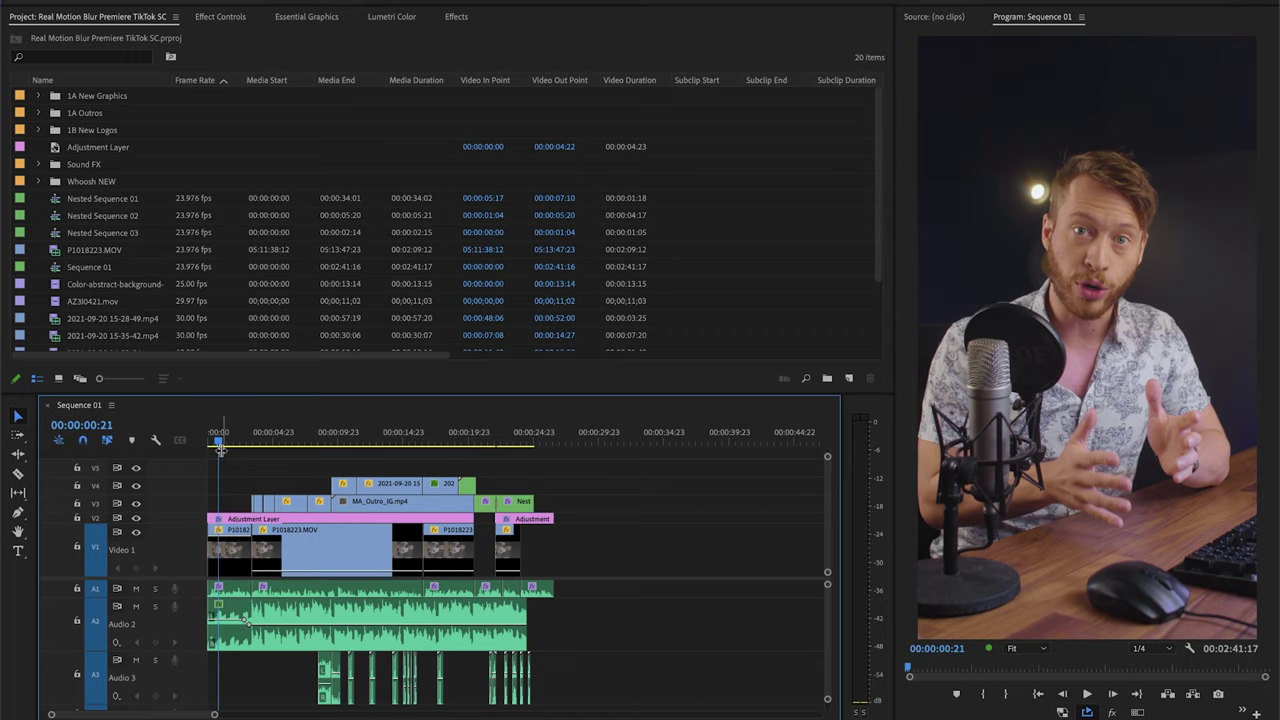
# Play through the ending, stop at 00:00:26:15 and mark the sequence Out point there
pyautogui.moveTo(213, 716); pyautogui.dragTo(200, 716)
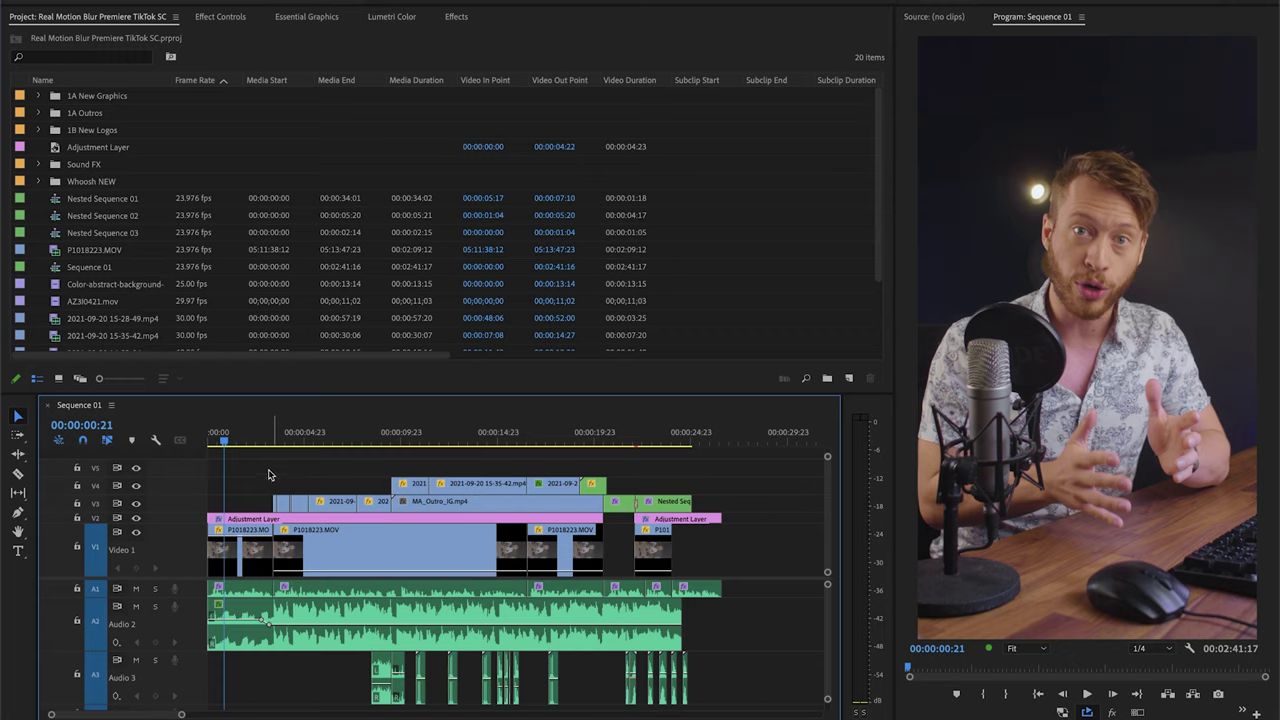
pyautogui.click(679, 442)
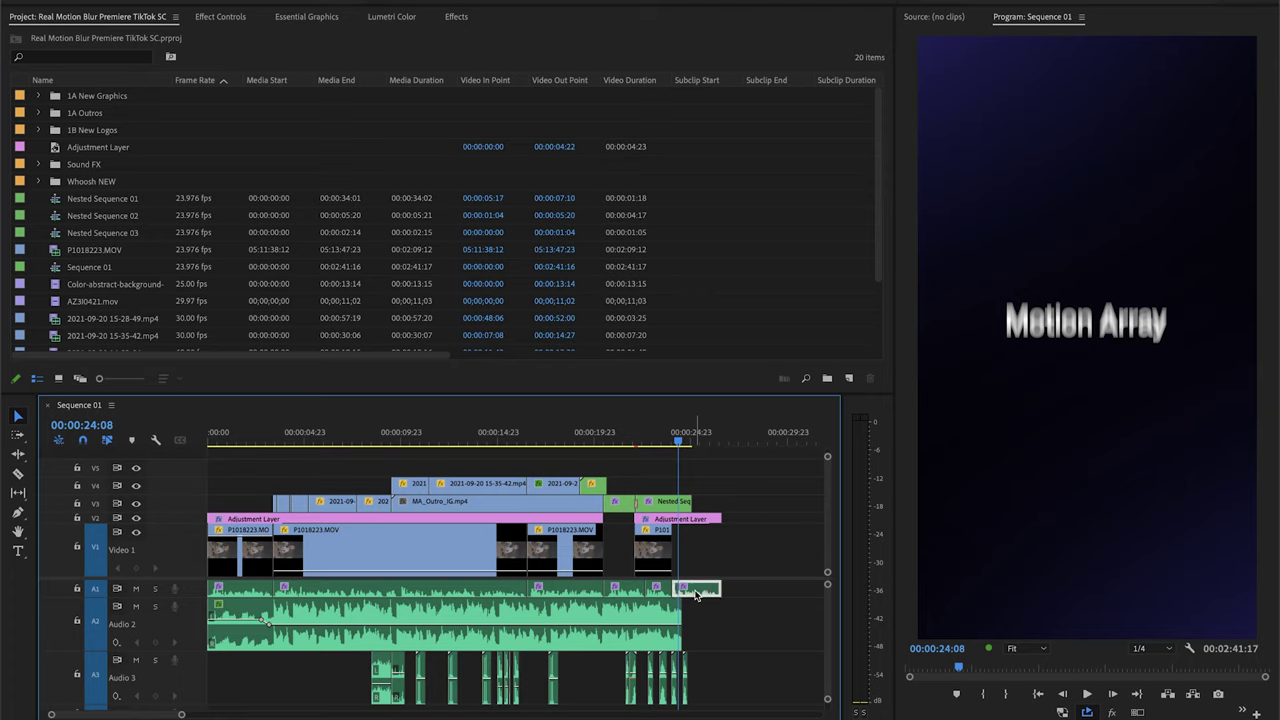
pyautogui.press('space')
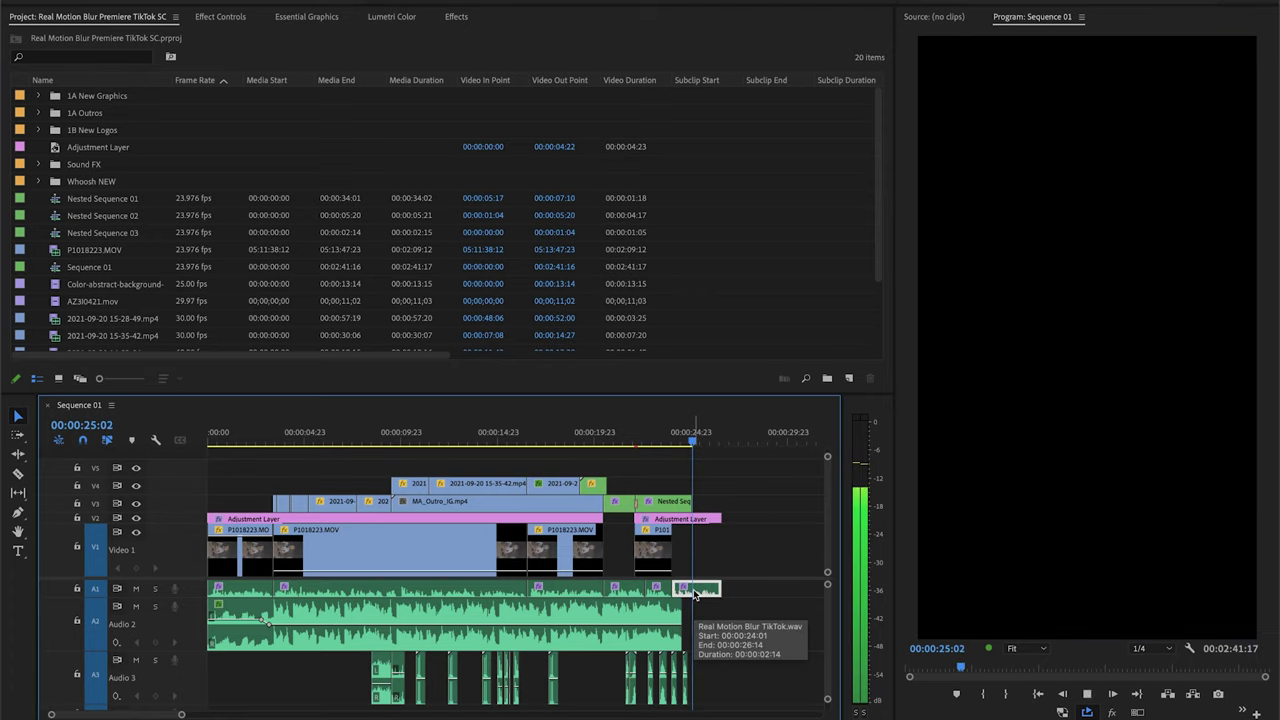
pyautogui.click(724, 444)
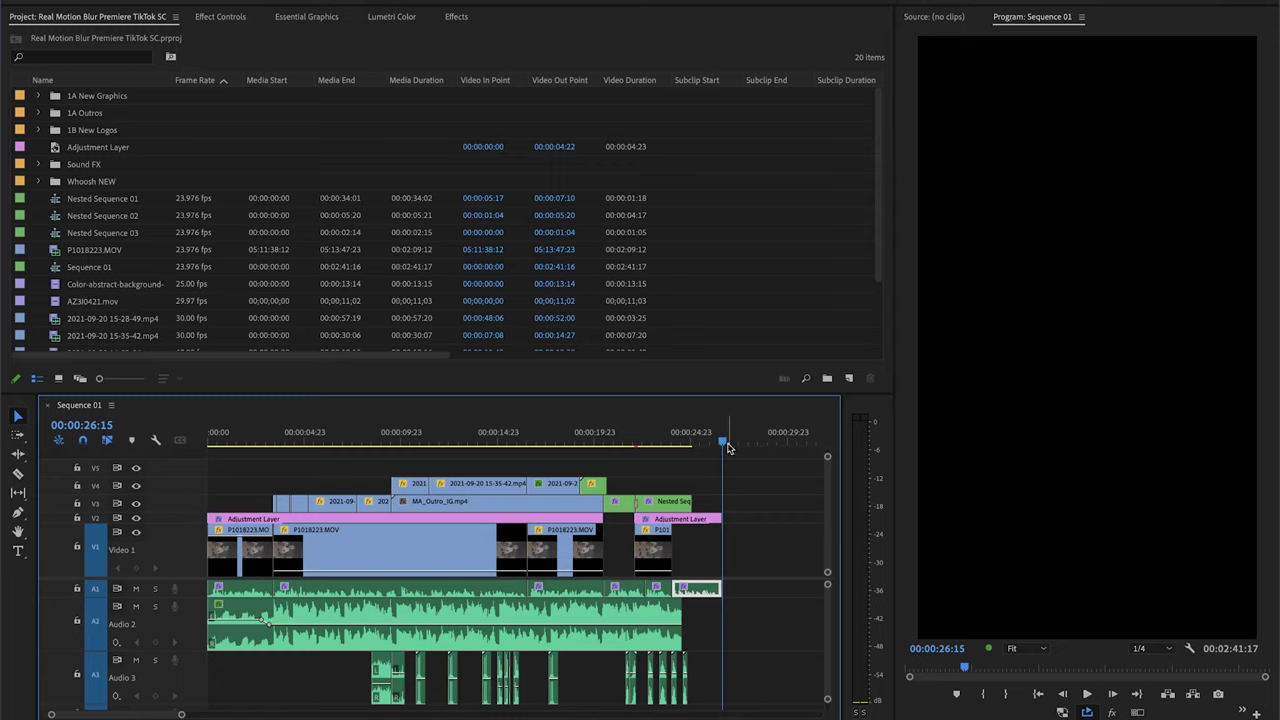
pyautogui.press('o')
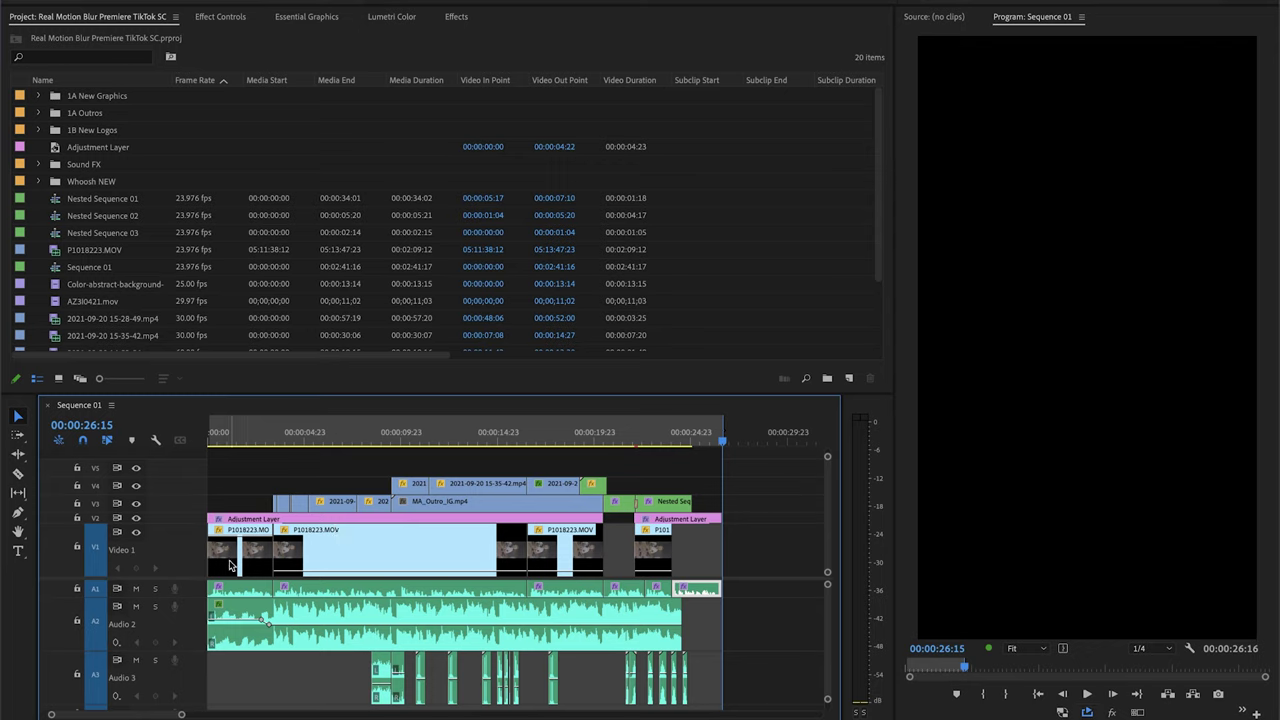
# Place a copy of the opening clip after the edit and extend its start back into the gap
pyautogui.moveTo(229, 566); pyautogui.dragTo(738, 561)
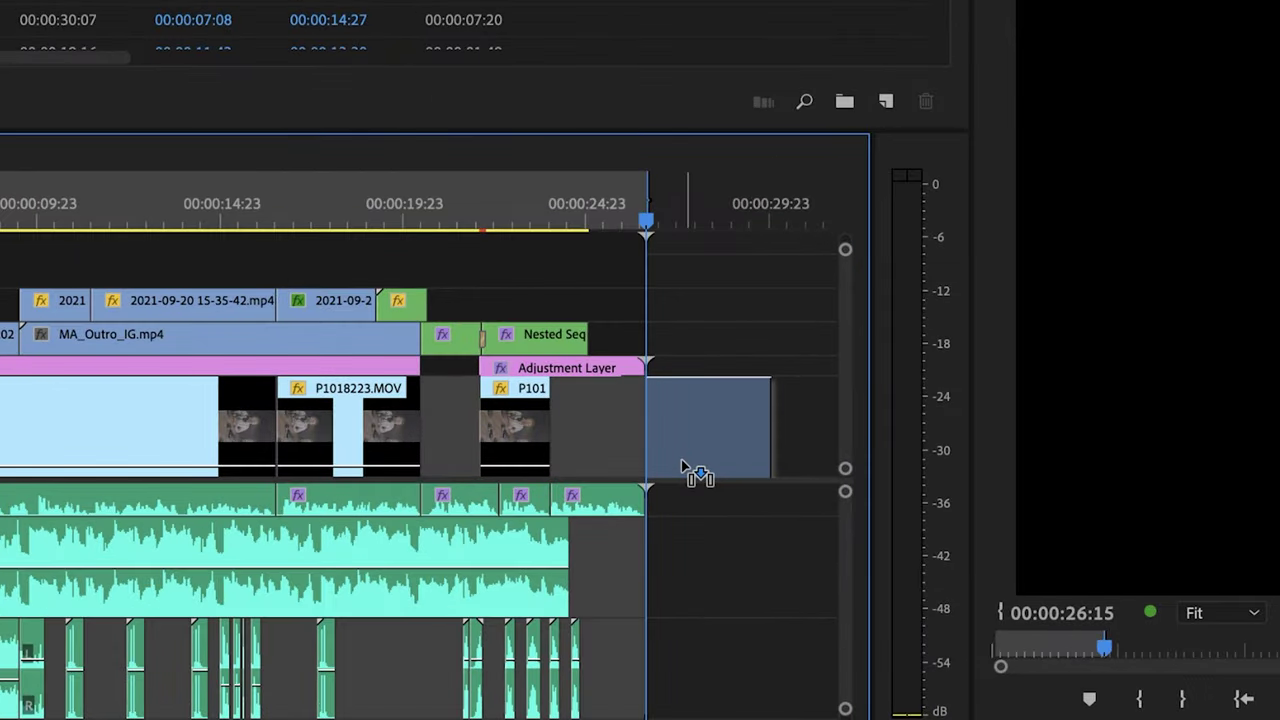
pyautogui.moveTo(681, 467)
pyautogui.mouseDown()
pyautogui.moveTo(666, 466)
pyautogui.moveTo(679, 470)
pyautogui.mouseUp()
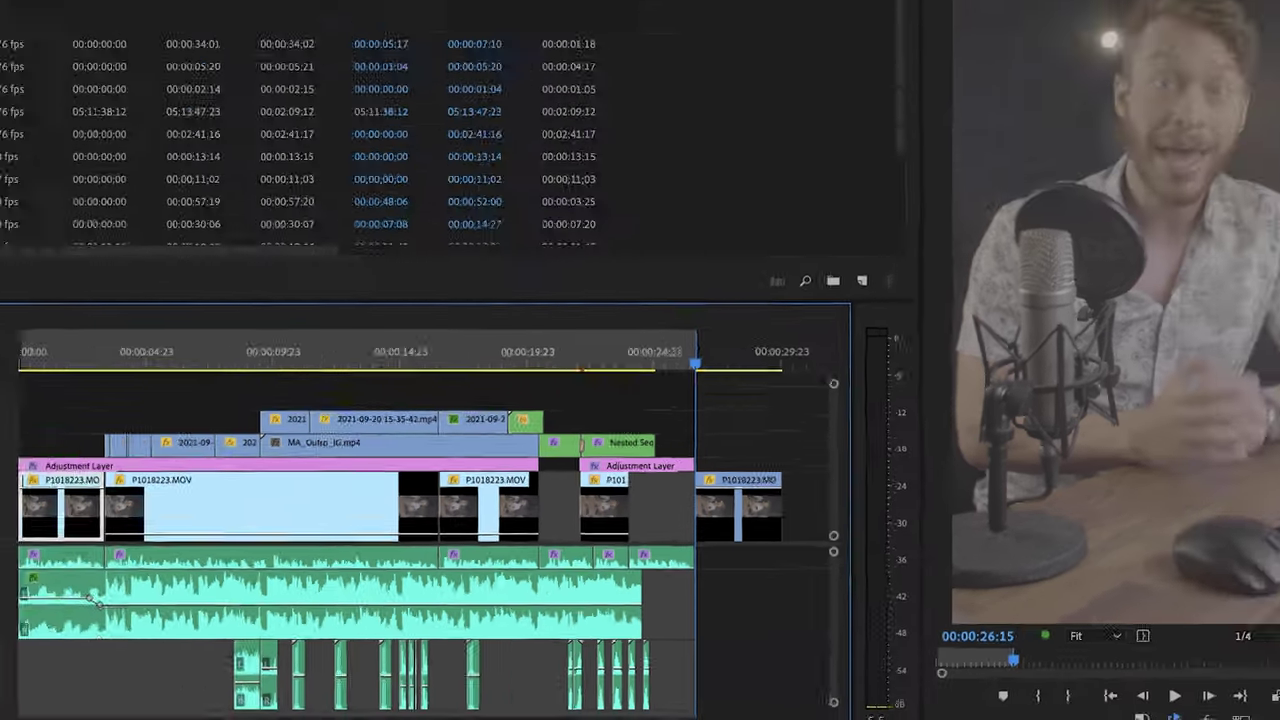
pyautogui.press('=')
pyautogui.press('=')
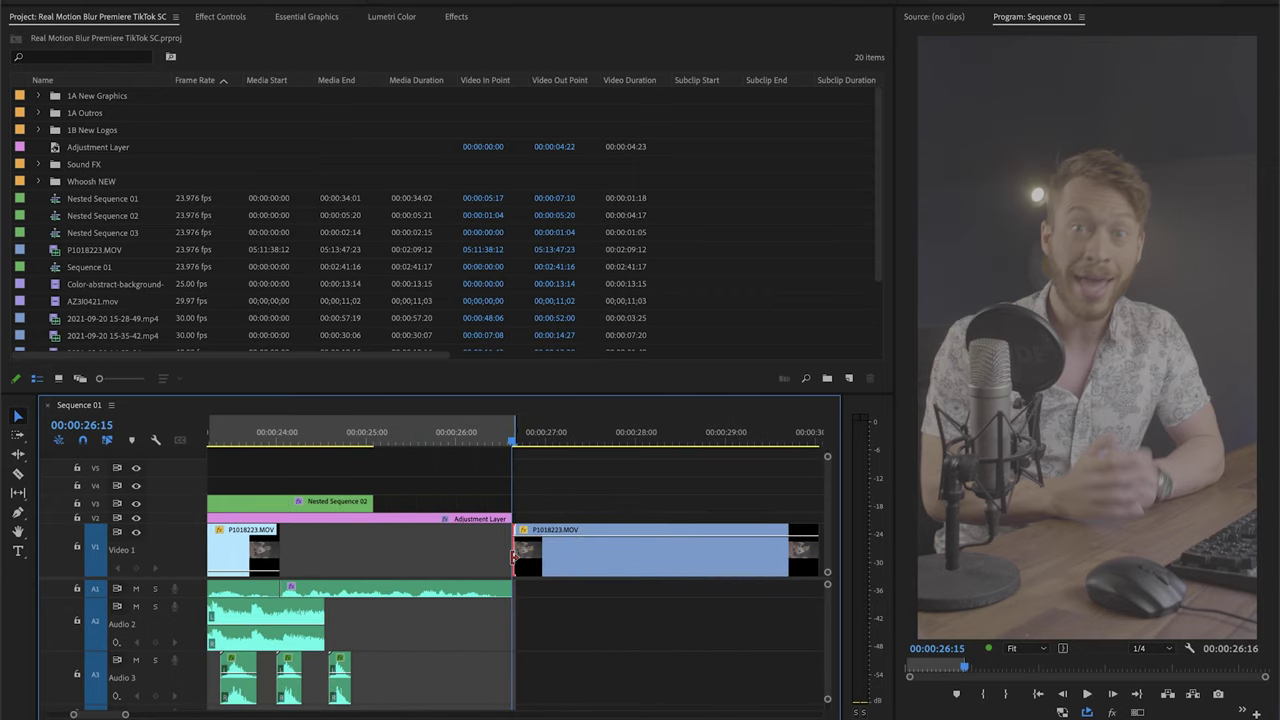
pyautogui.moveTo(513, 557); pyautogui.dragTo(268, 554)
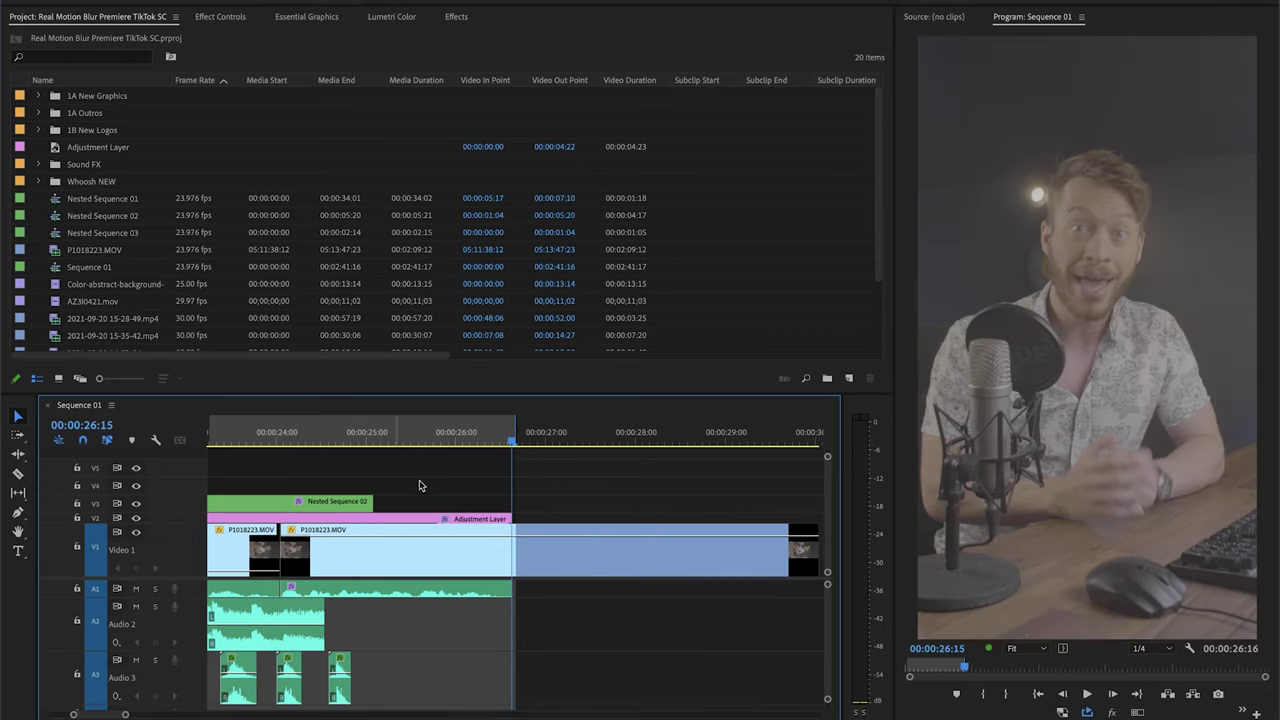
# Cut the copied clip at the 00:00:26:15 out point and delete the leftover piece
pyautogui.moveTo(492, 447); pyautogui.dragTo(420, 447)
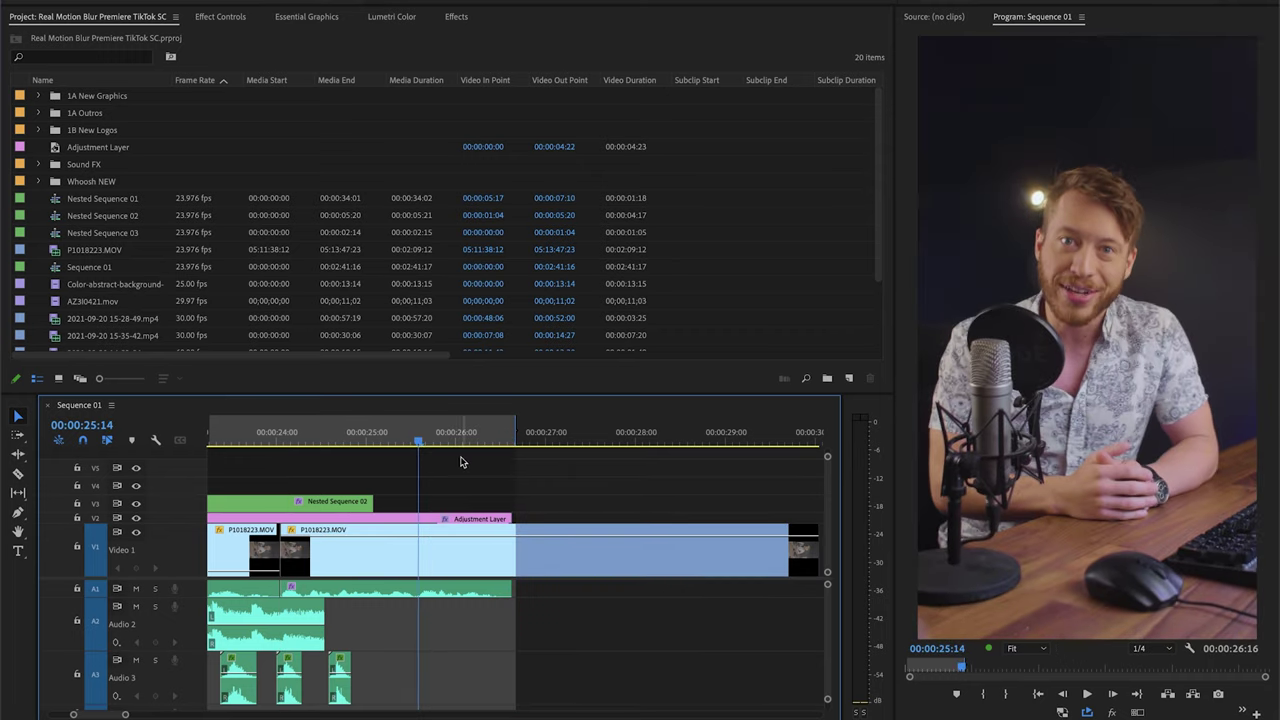
pyautogui.moveTo(125, 714)
pyautogui.mouseDown()
pyautogui.moveTo(223, 714)
pyautogui.moveTo(119, 714)
pyautogui.mouseUp()
pyautogui.press('c')
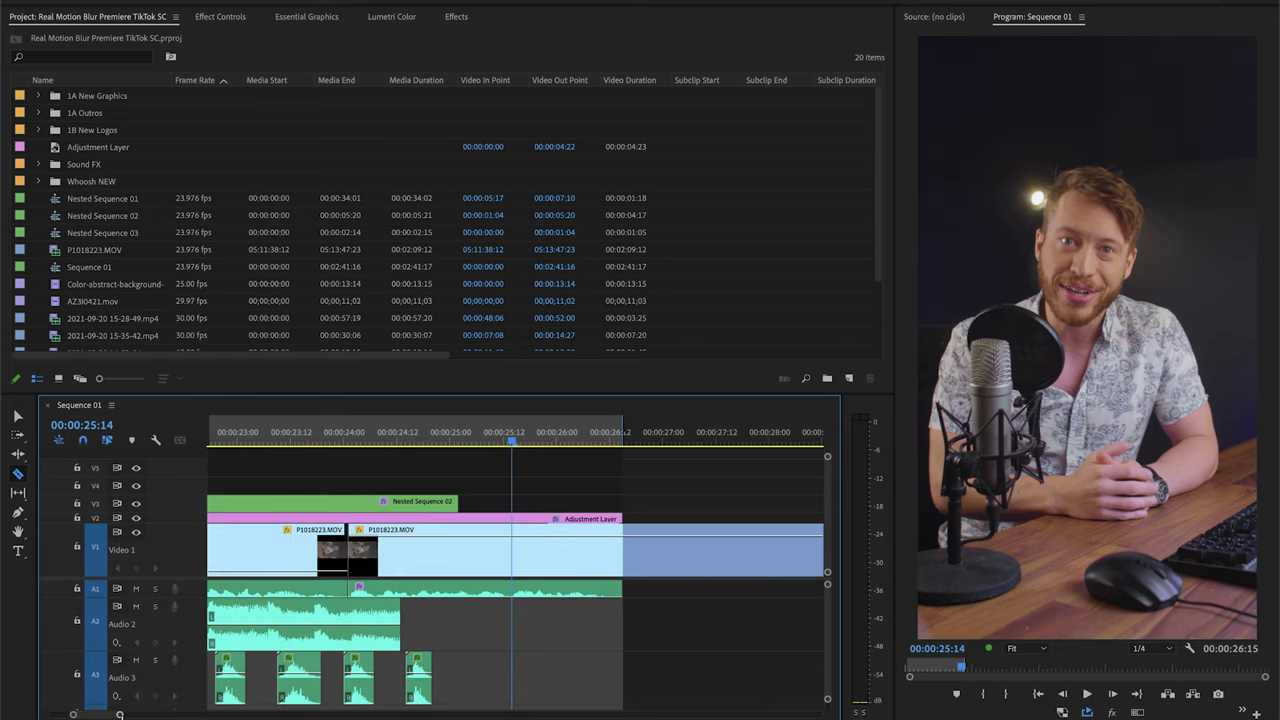
pyautogui.click(620, 561)
pyautogui.press('v')
pyautogui.click(655, 561)
pyautogui.press('Delete')
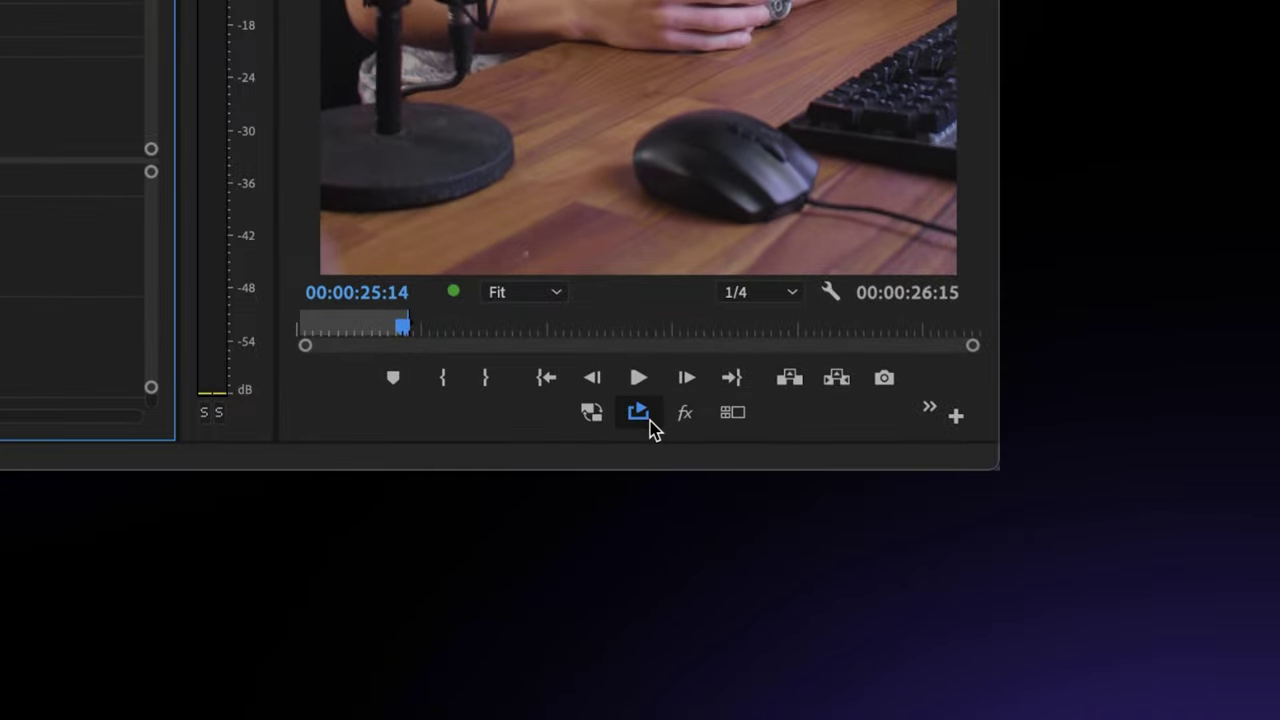
# Add the Loop Playback button to the Program monitor controls and play the edit on repeat
pyautogui.click(958, 422)
pyautogui.moveTo(814, 177); pyautogui.dragTo(634, 420)
pyautogui.click(832, 318)
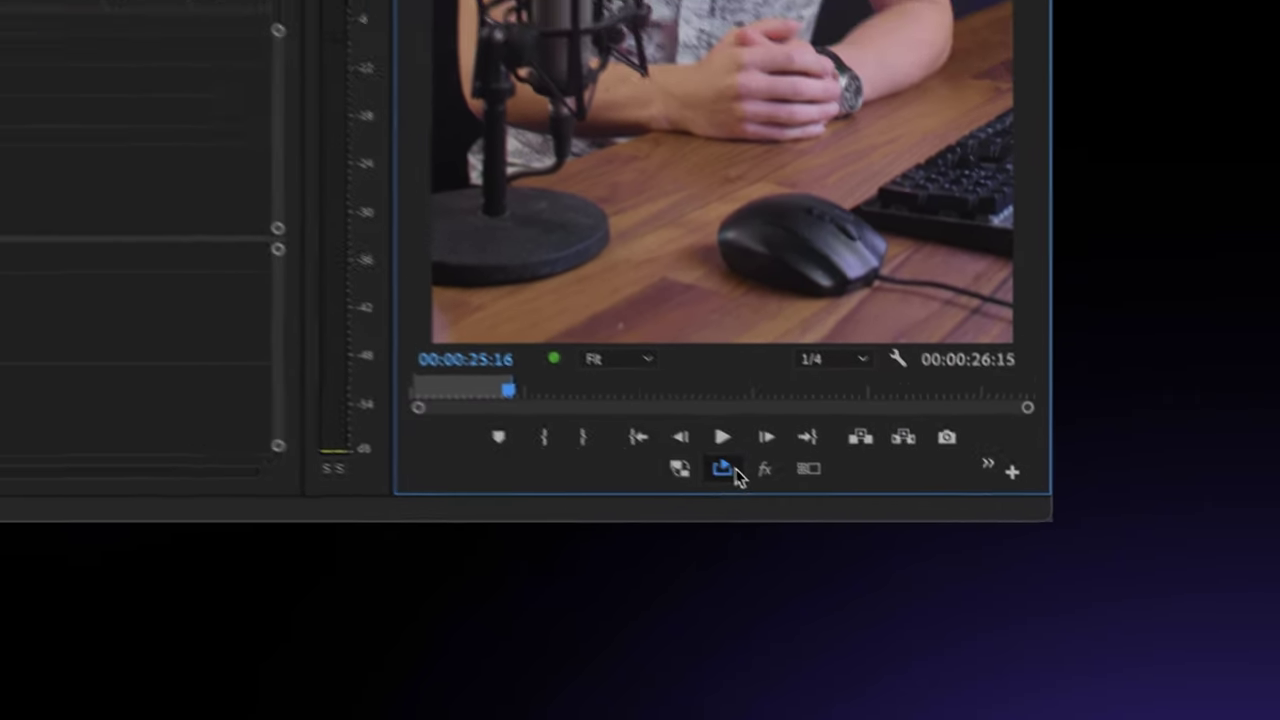
pyautogui.press('space')
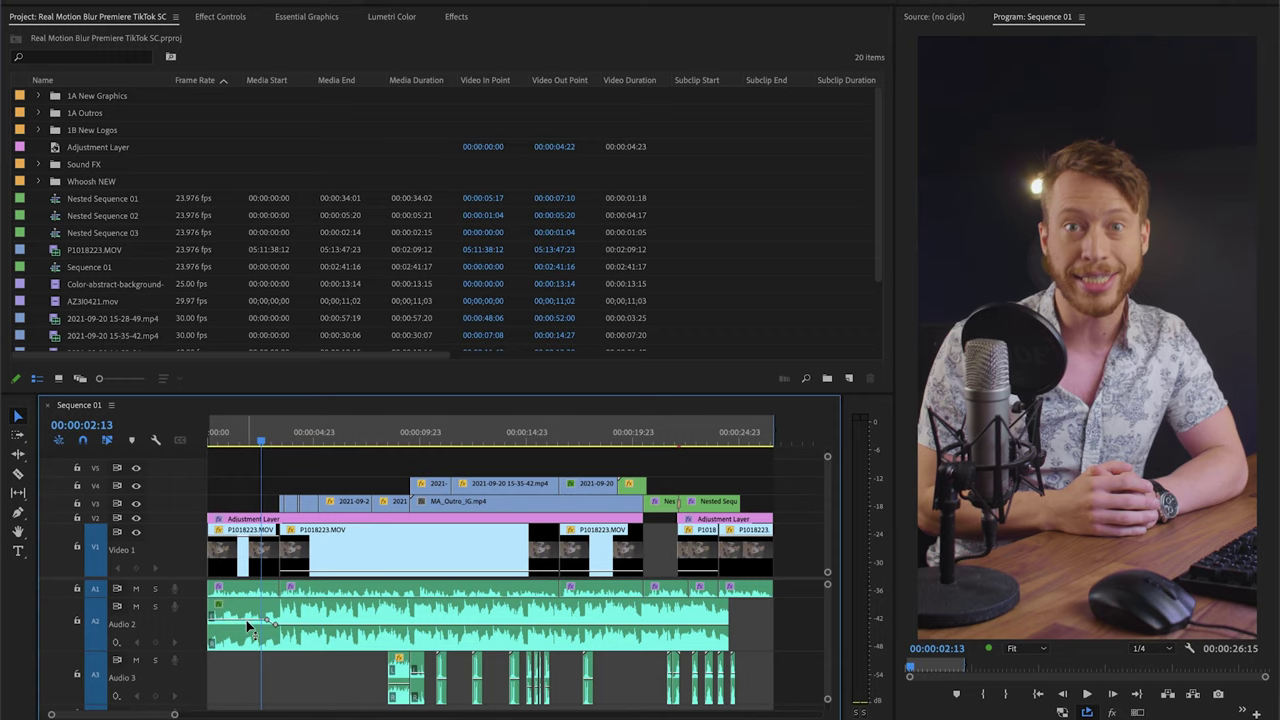
# Place the Dope Chills.wav music on Audio 2 after the sequence end
pyautogui.moveTo(228, 637); pyautogui.dragTo(784, 639)
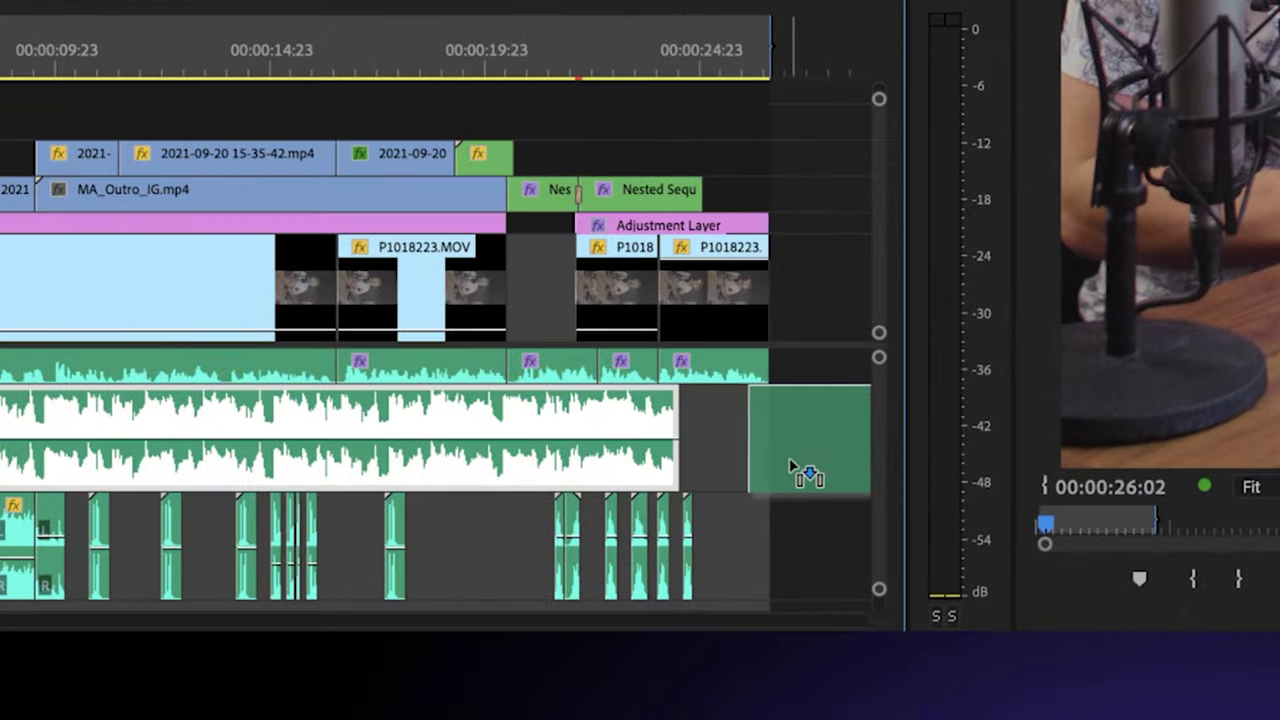
pyautogui.moveTo(790, 463)
pyautogui.mouseDown()
pyautogui.moveTo(814, 471)
pyautogui.moveTo(803, 463)
pyautogui.mouseUp()
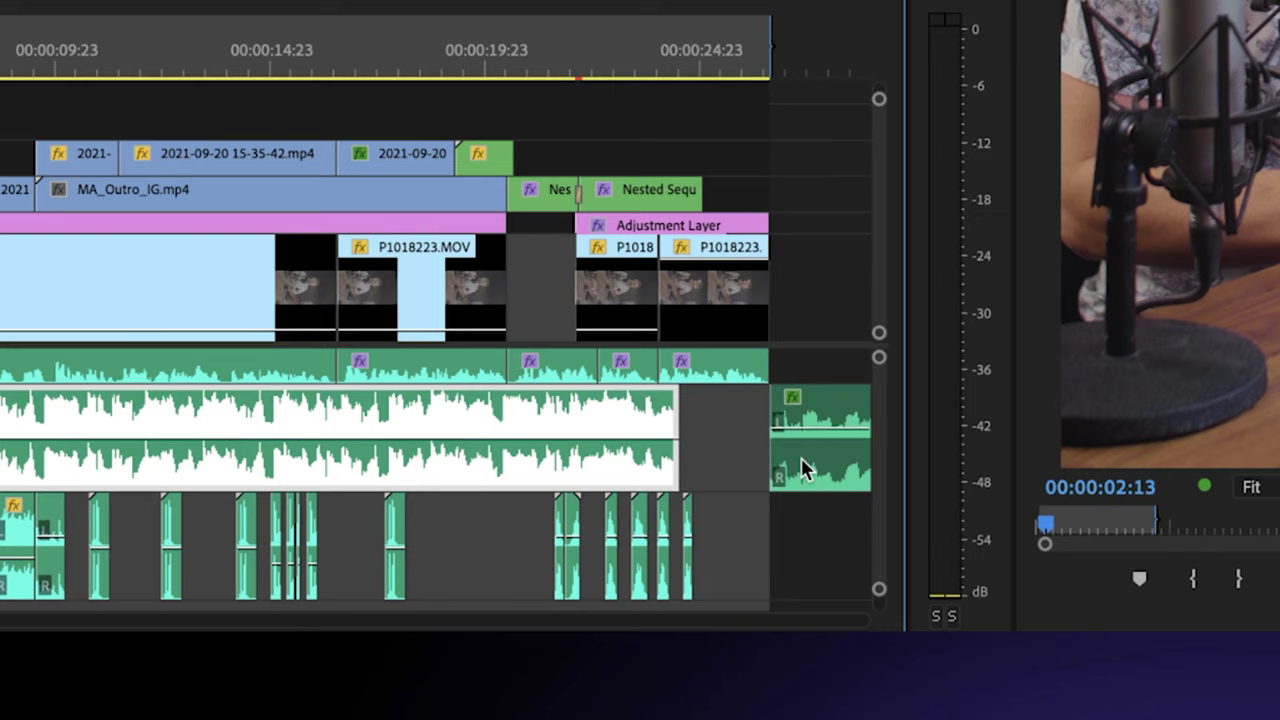
pyautogui.hscroll(2, 803, 463)
pyautogui.hscroll(2, 803, 465)
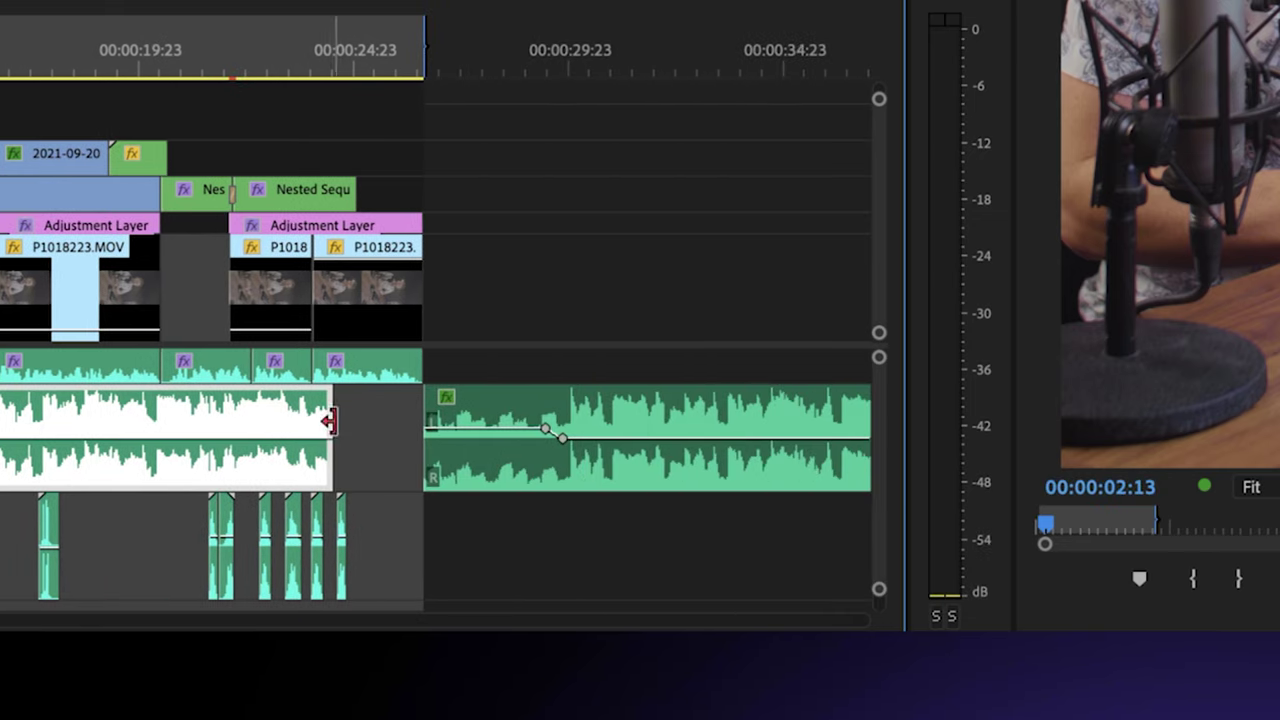
pyautogui.moveTo(330, 420); pyautogui.dragTo(440, 423)
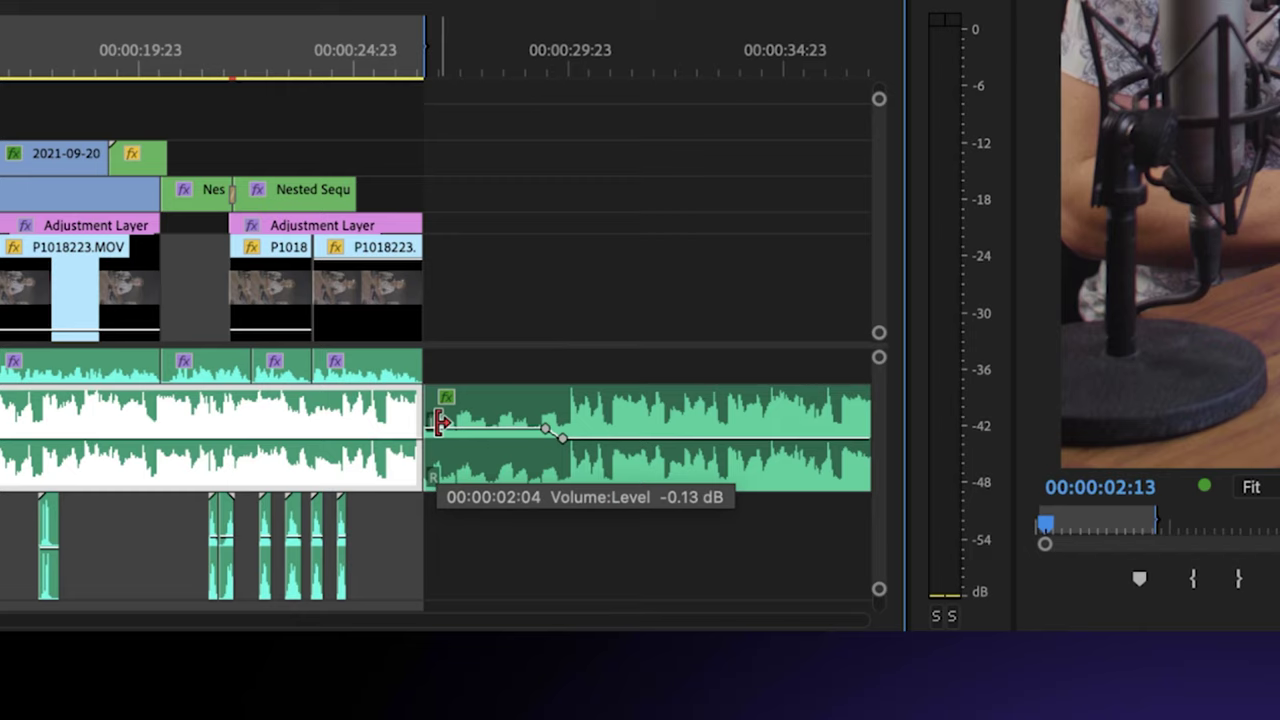
# Roll the join between the two music clips earlier to line up with the playhead
pyautogui.press('n')
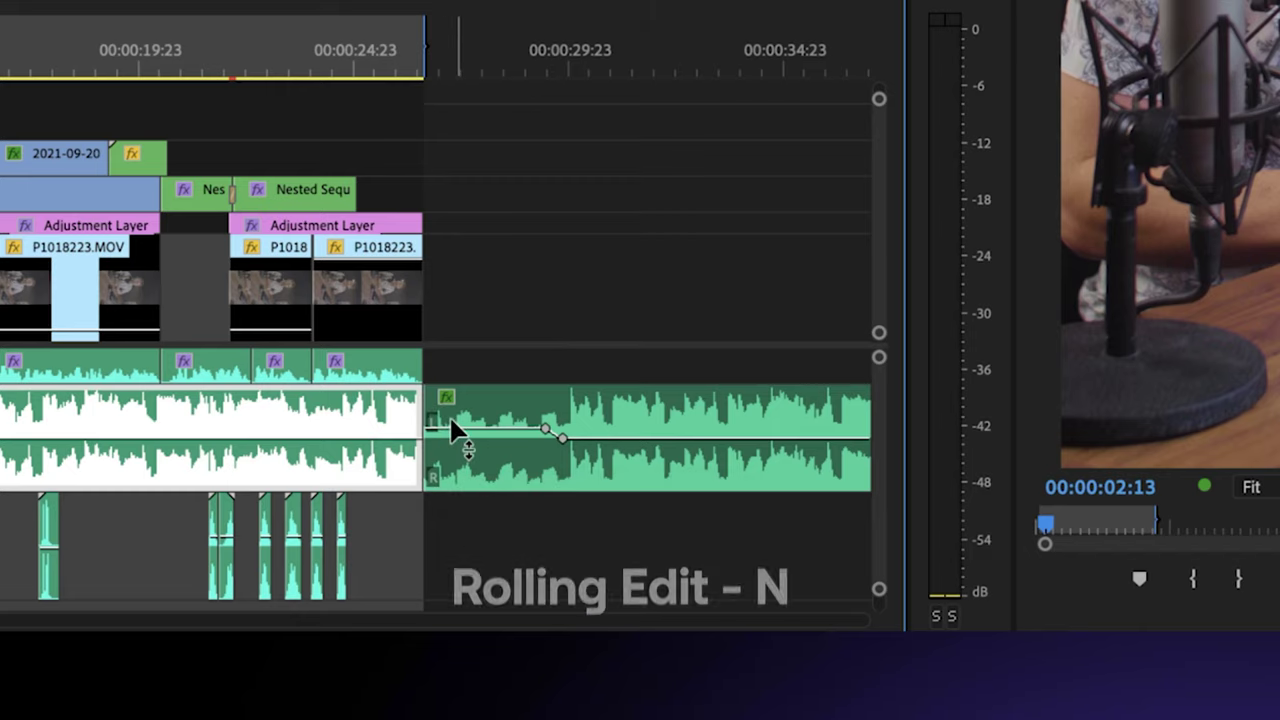
pyautogui.click(423, 412)
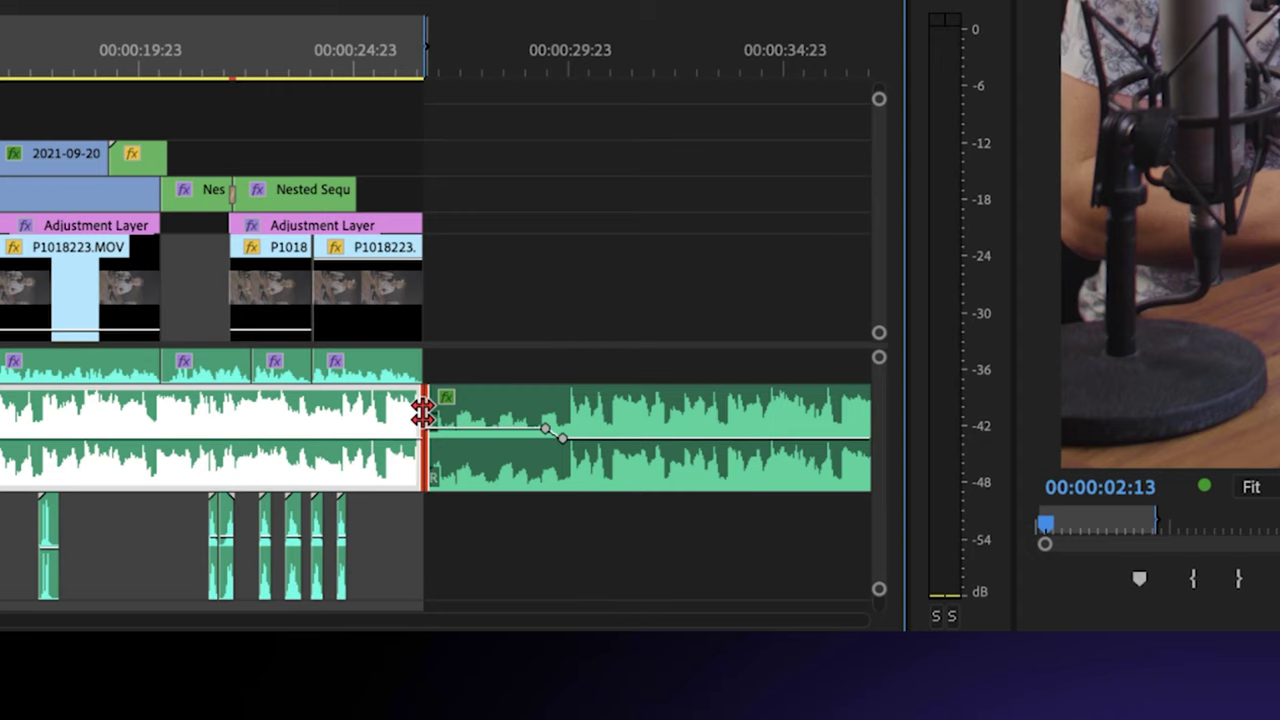
pyautogui.moveTo(423, 412); pyautogui.dragTo(228, 413)
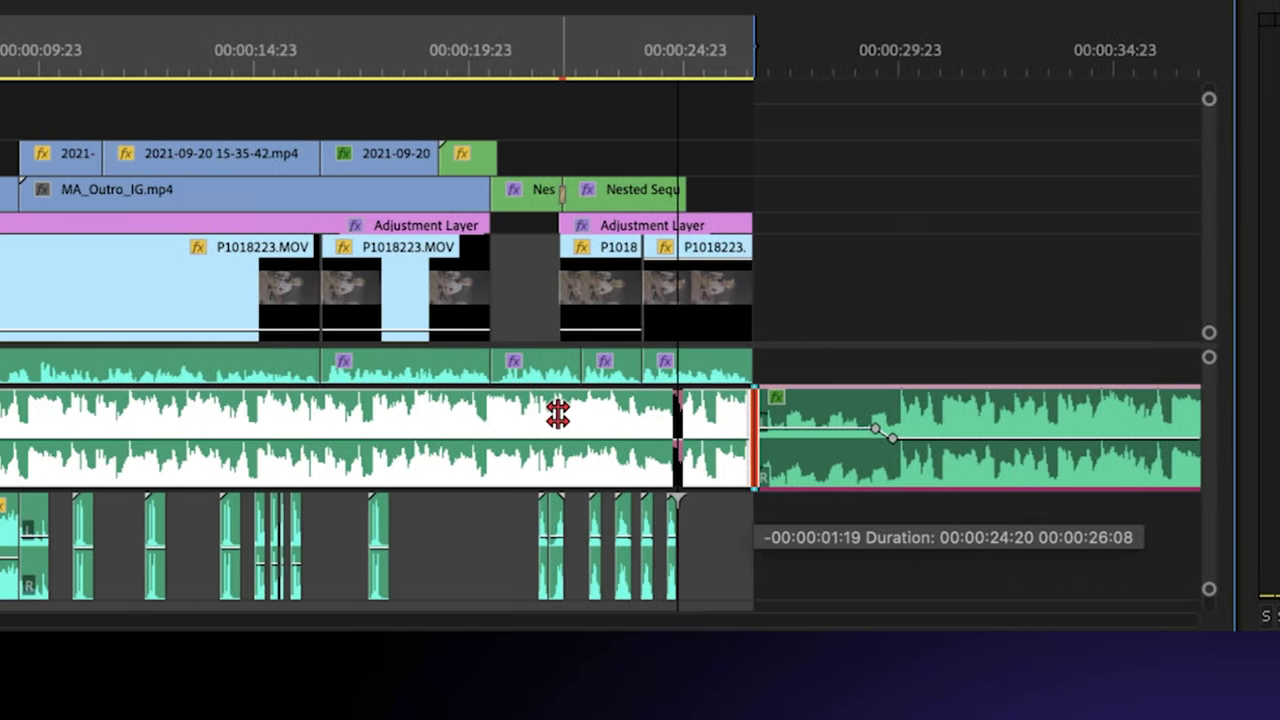
pyautogui.moveTo(557, 414); pyautogui.dragTo(554, 414)
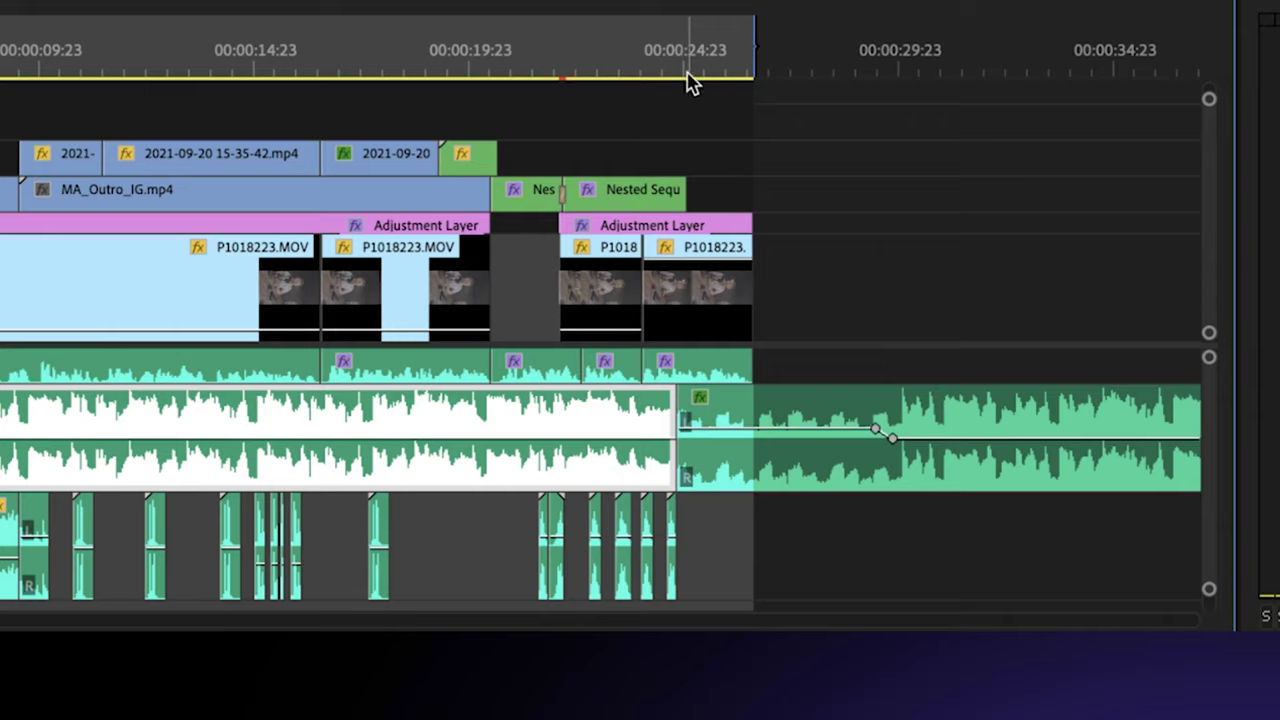
# Split the music at the sequence end and delete the overhanging piece
pyautogui.press('c')
pyautogui.click(760, 400)
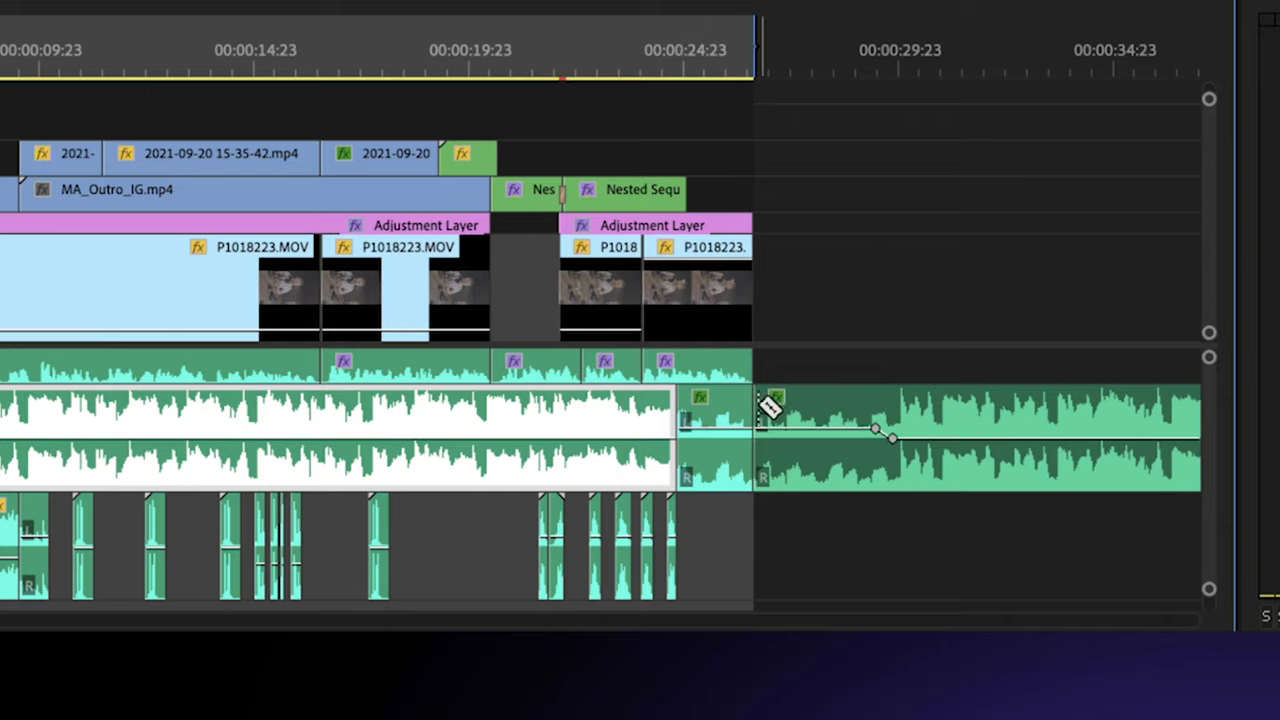
pyautogui.press('v')
pyautogui.click(789, 403)
pyautogui.press('Delete')
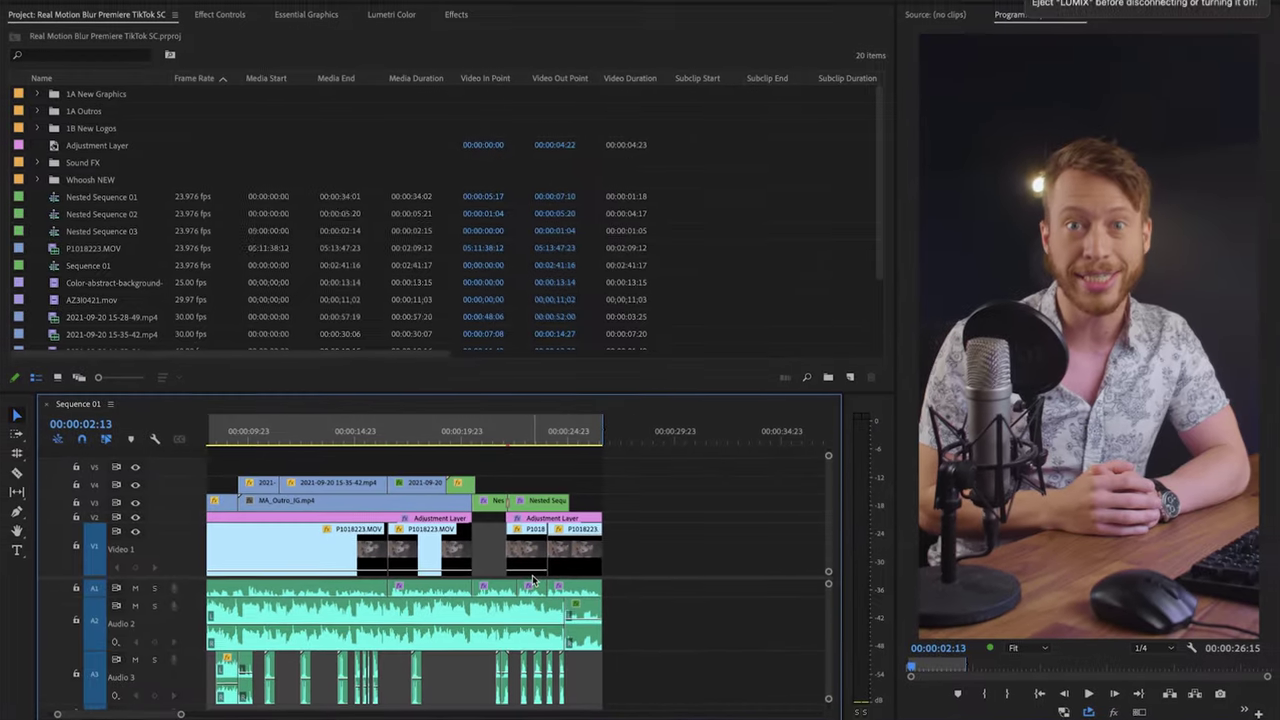
# Ripple-trim the Audio 2 cut near 00:00:24:20 by one frame, then show the Effects panel
pyautogui.click(566, 444)
pyautogui.press('=')
pyautogui.press('=')
pyautogui.press('=')
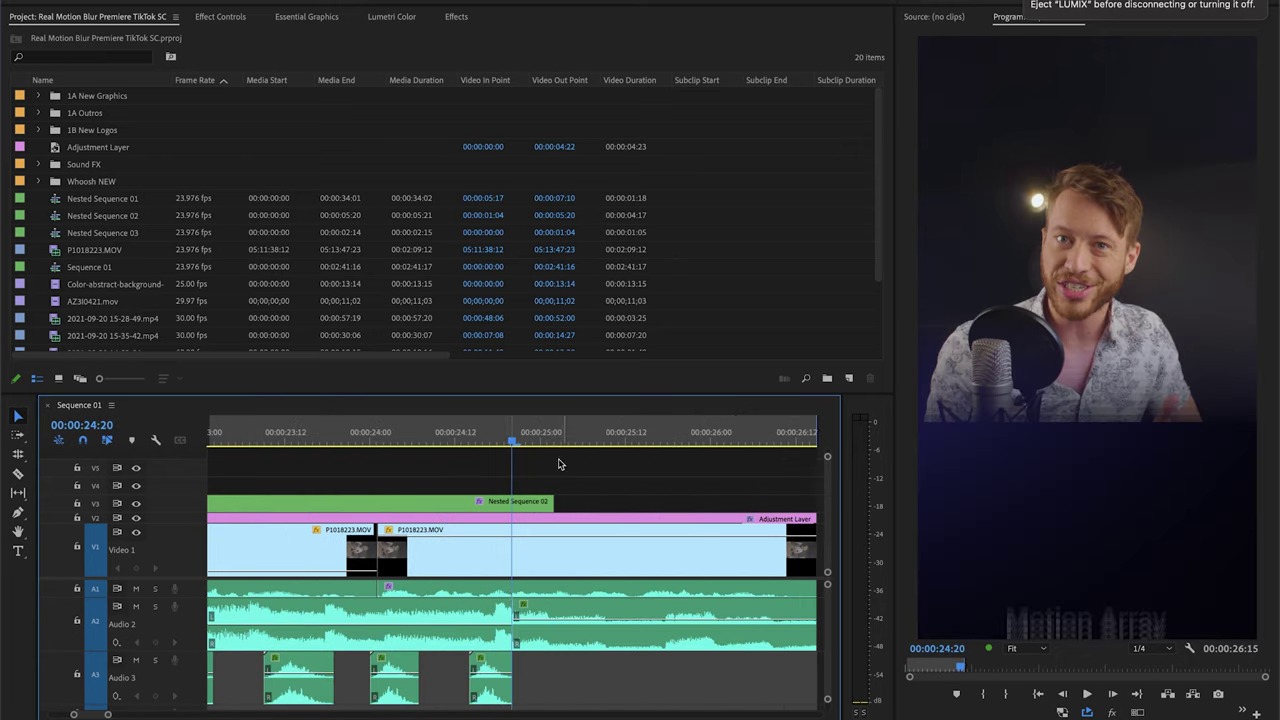
pyautogui.hscroll(-1, 510, 596)
pyautogui.press('b')
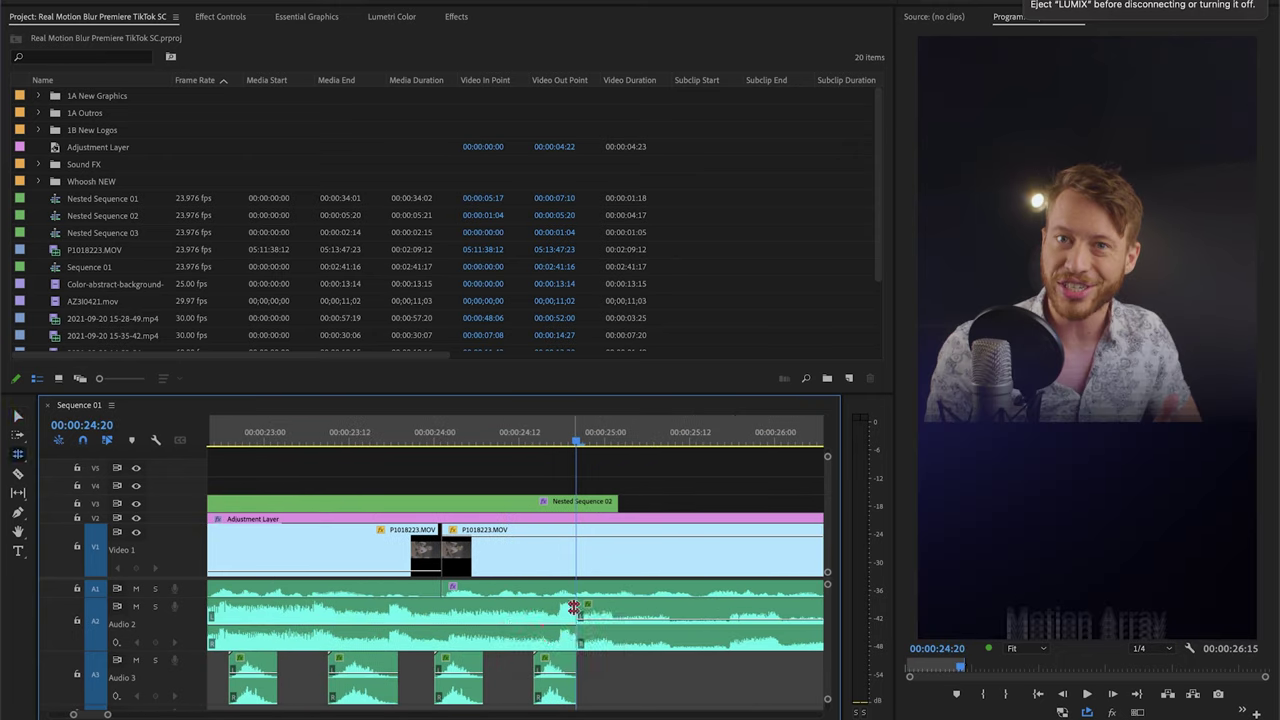
pyautogui.moveTo(576, 610); pyautogui.dragTo(700, 612)
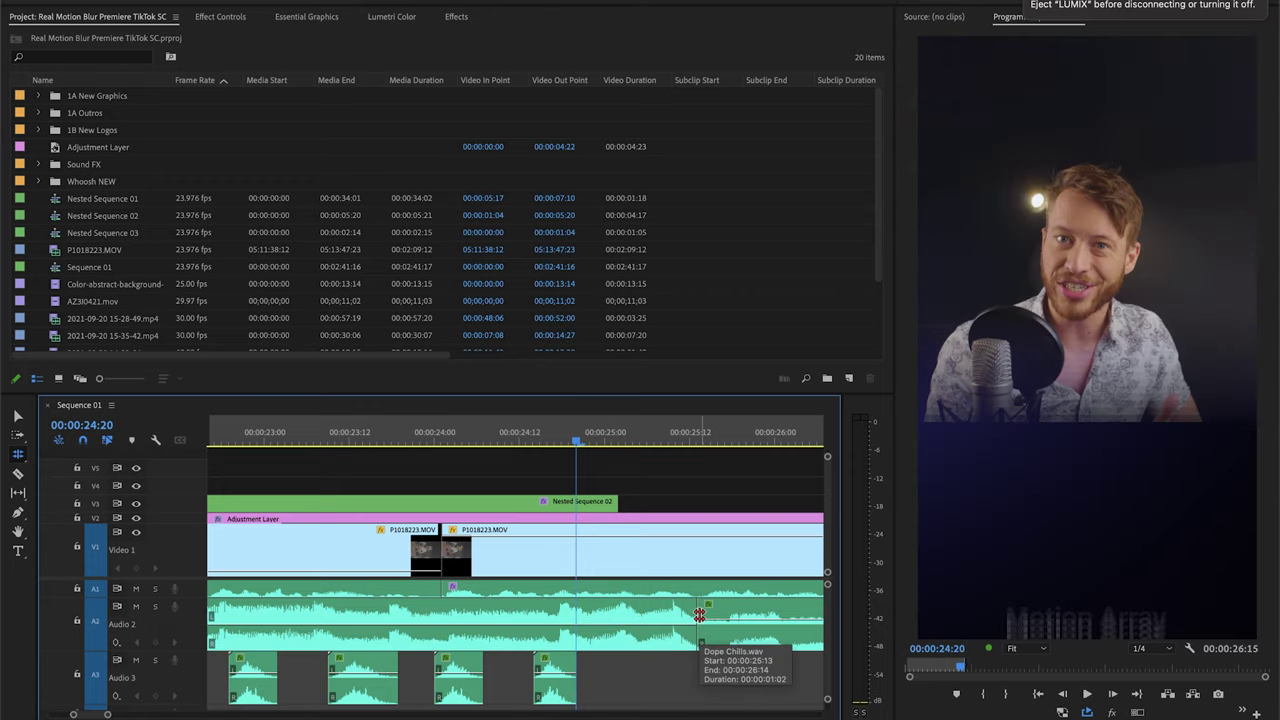
pyautogui.click(457, 17)
# Apply a Constant Power crossfade to the Audio 2 music cut and lengthen it to 18 frames
pyautogui.click(125, 38)
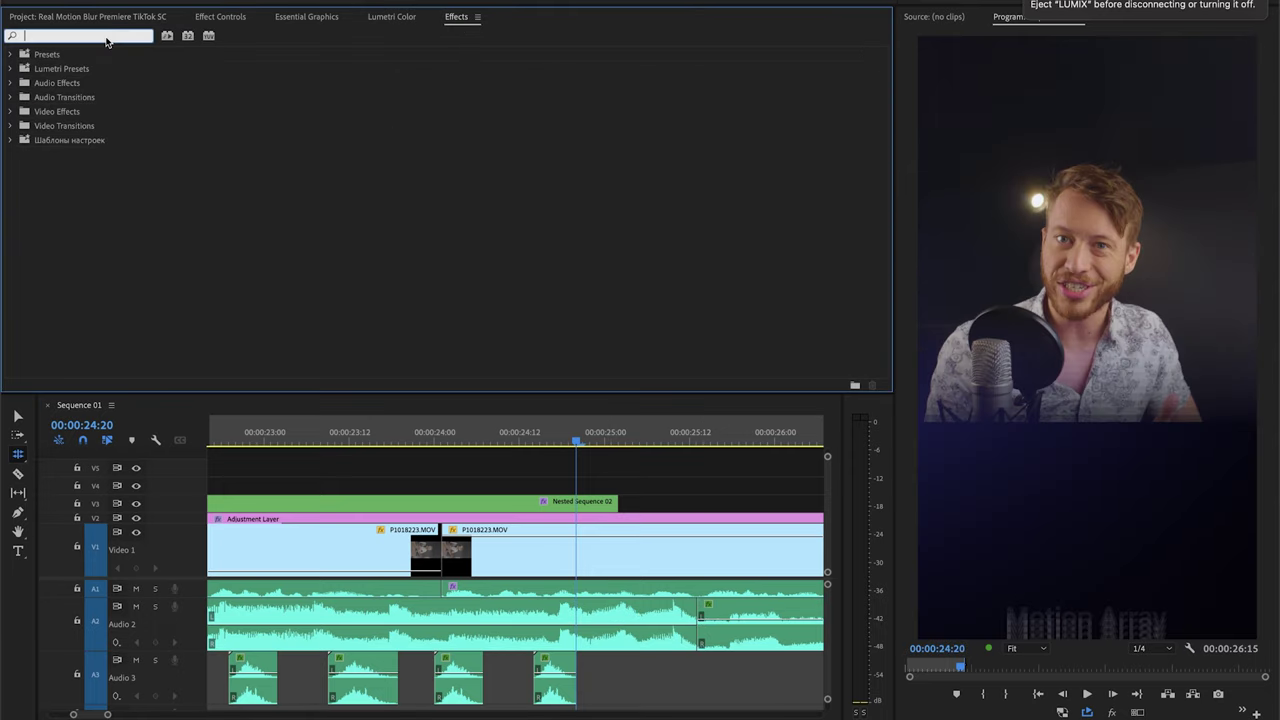
pyautogui.write('consta')
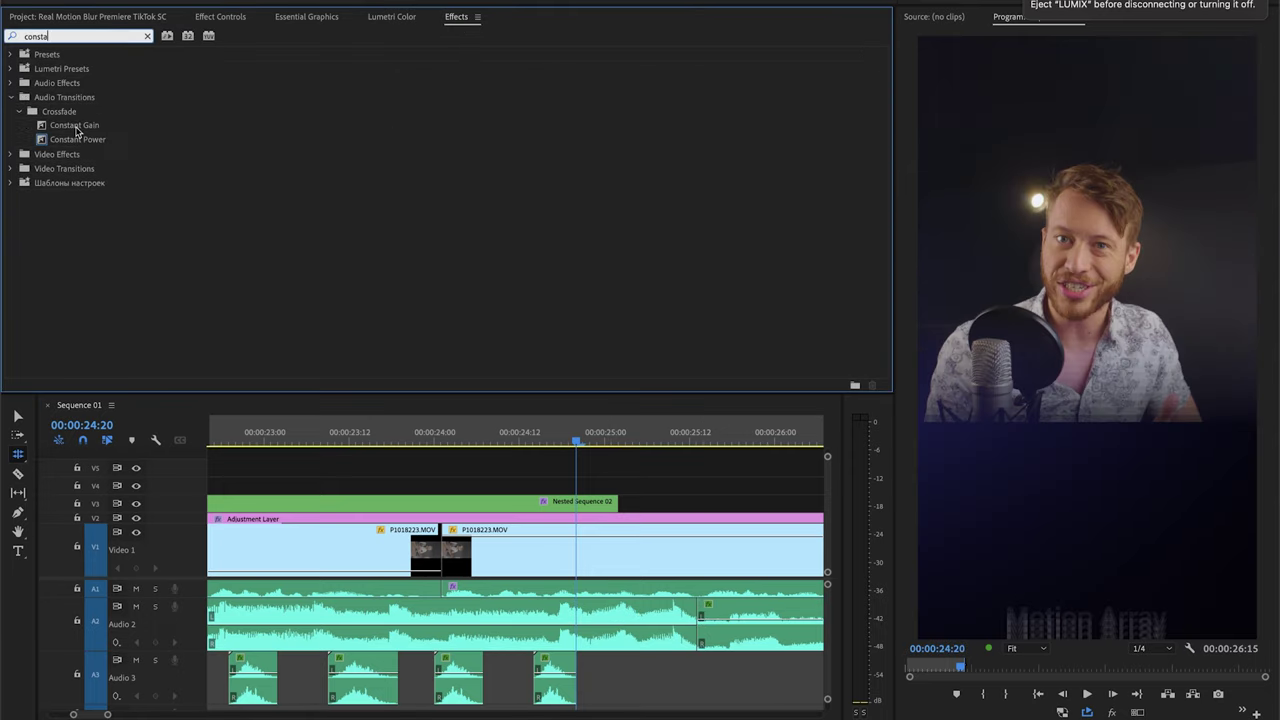
pyautogui.click(77, 140)
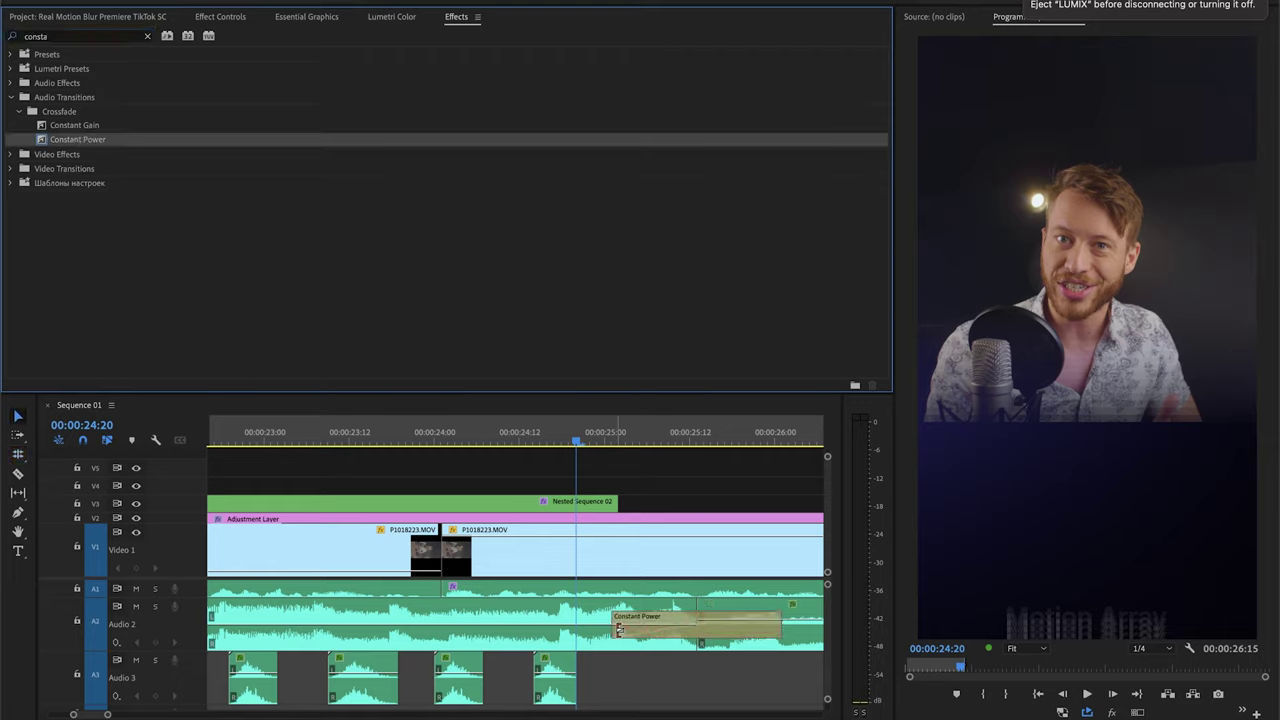
pyautogui.moveTo(619, 630); pyautogui.dragTo(642, 630)
pyautogui.hscroll(-2, 642, 630)
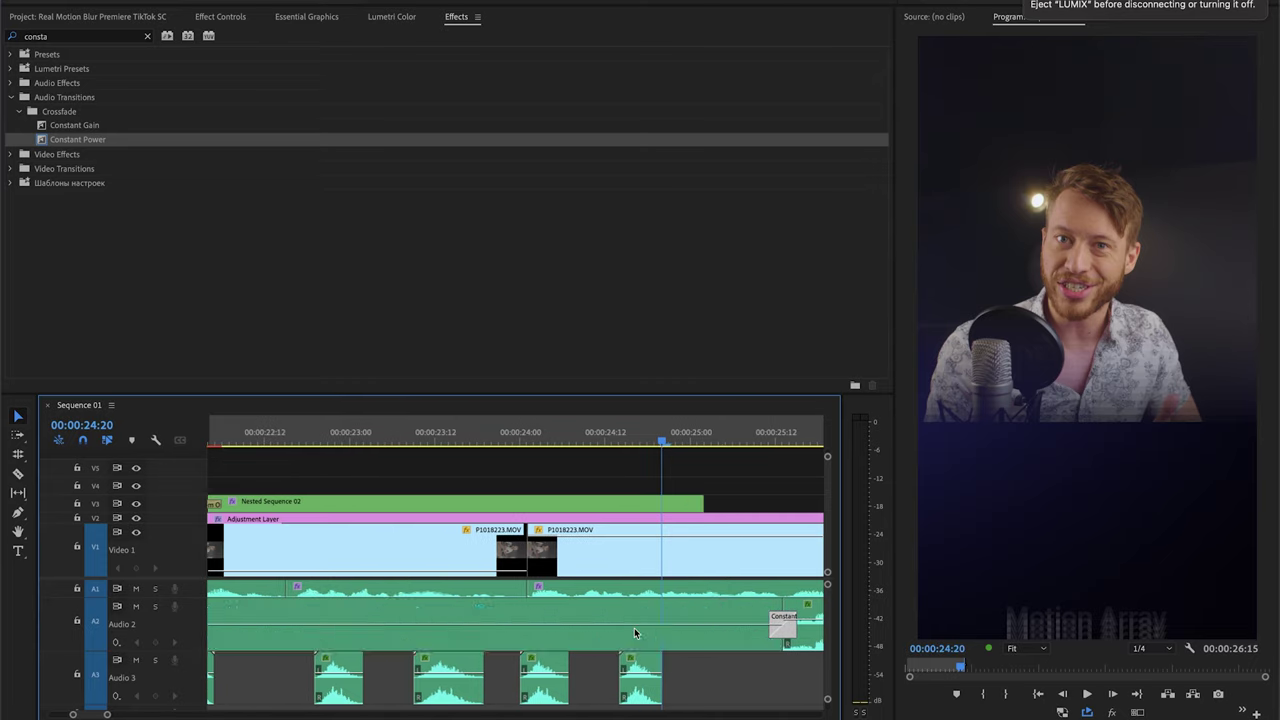
pyautogui.hscroll(5, 642, 630)
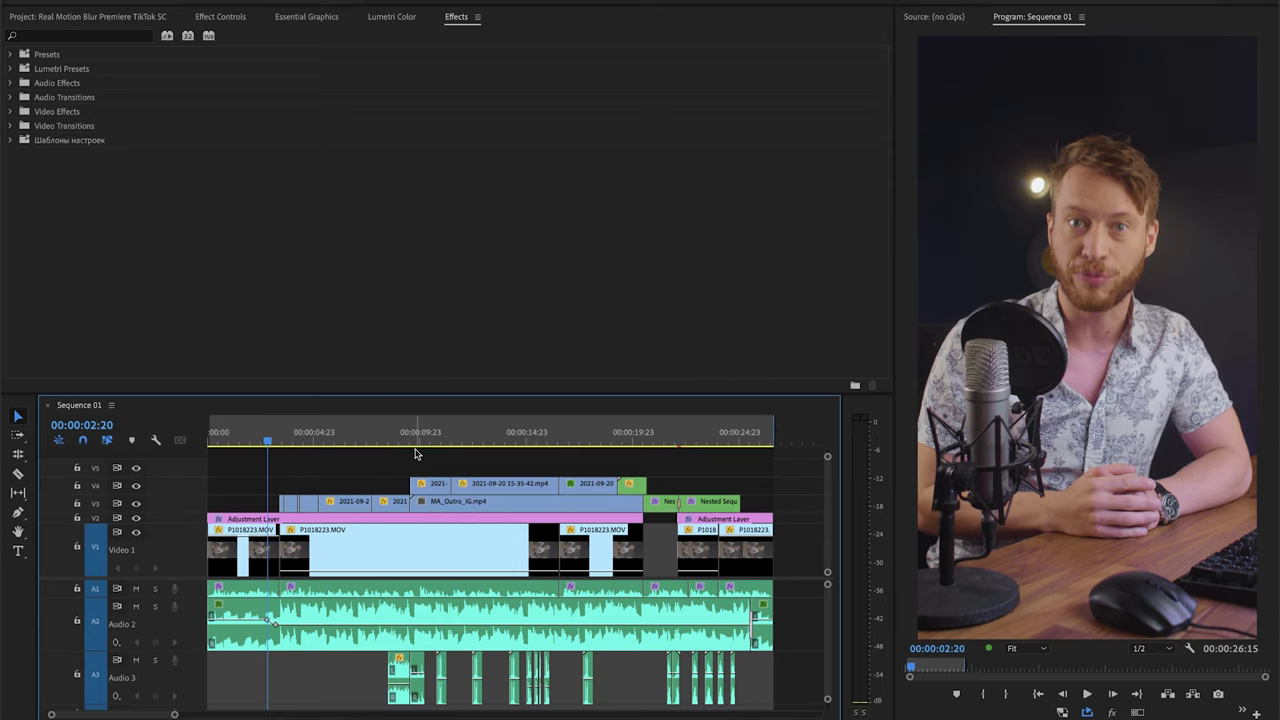
# Select all clips and paste a copy of the whole edit after the sequence end
pyautogui.hotkey('ctrl', 'a')
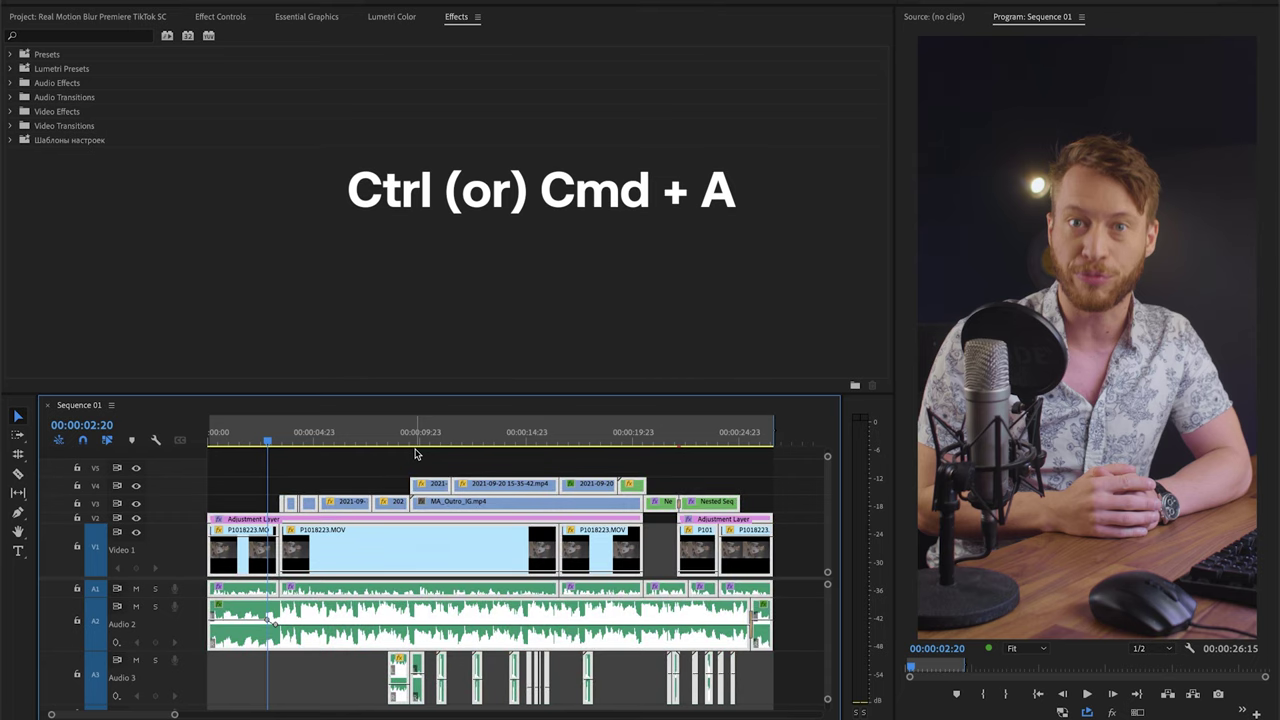
pyautogui.click(772, 442)
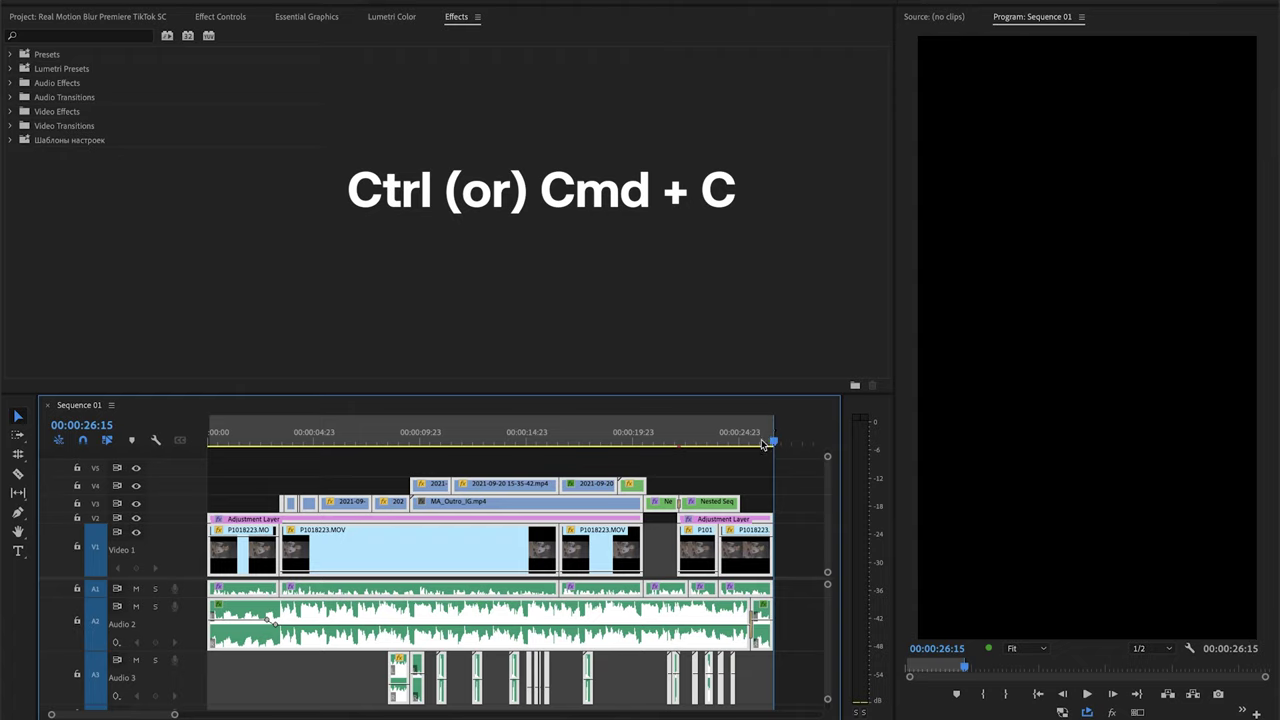
pyautogui.press('-')
pyautogui.press('-')
pyautogui.press('-')
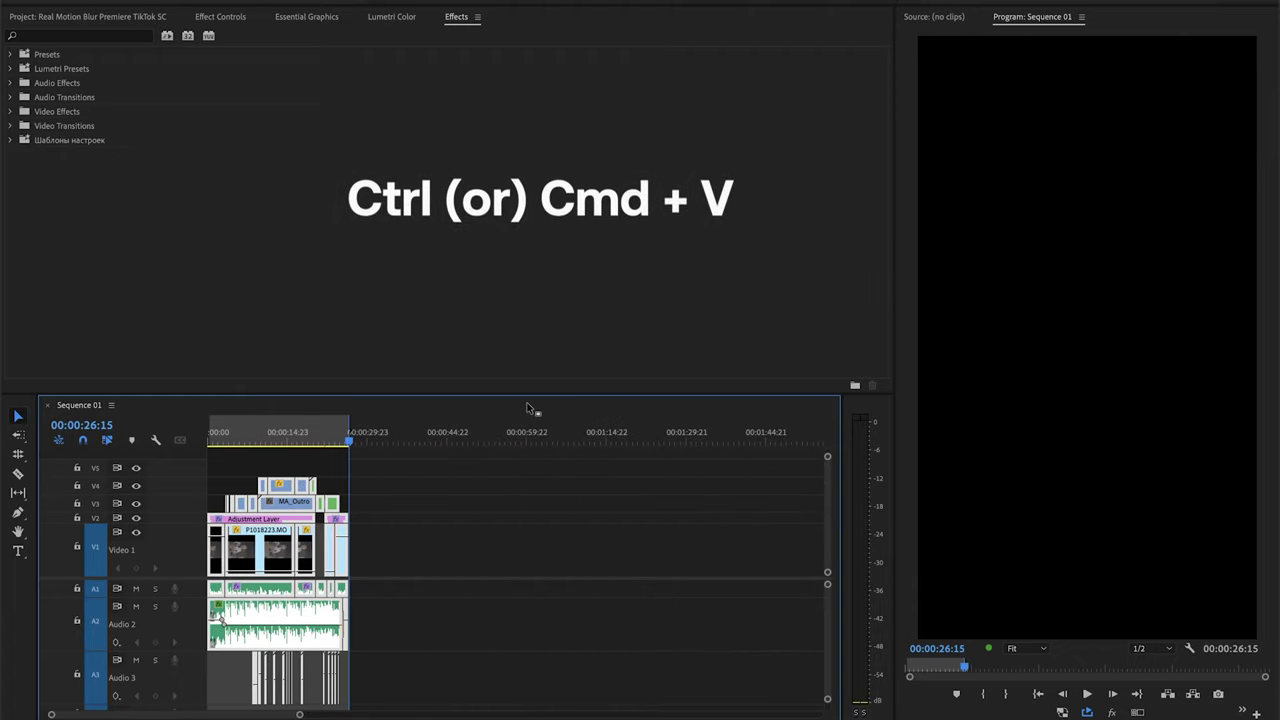
pyautogui.hotkey('ctrl', 'v')
pyautogui.hotkey('ctrl', 'v')
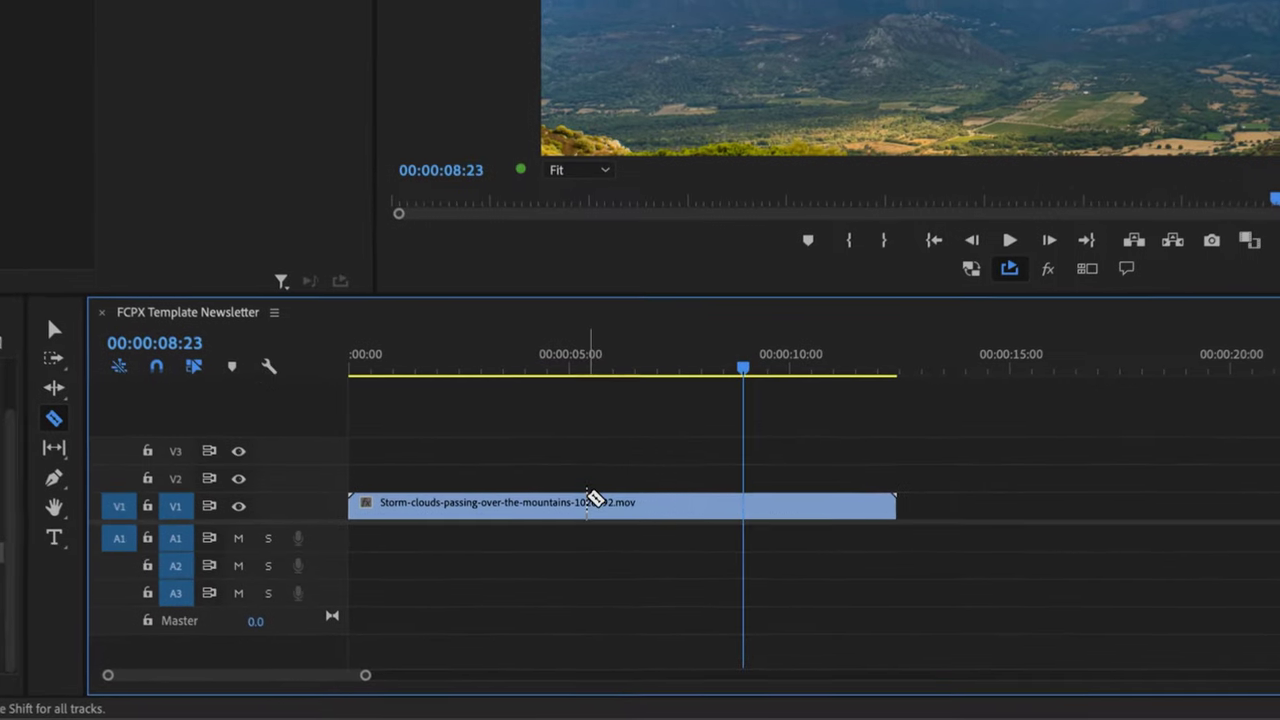
# Split the storm-clouds timelapse at about 5 seconds, swap the halves and trim the joined edges
pyautogui.click(594, 603)
pyautogui.press('v')
pyautogui.moveTo(535, 510); pyautogui.dragTo(1094, 512)
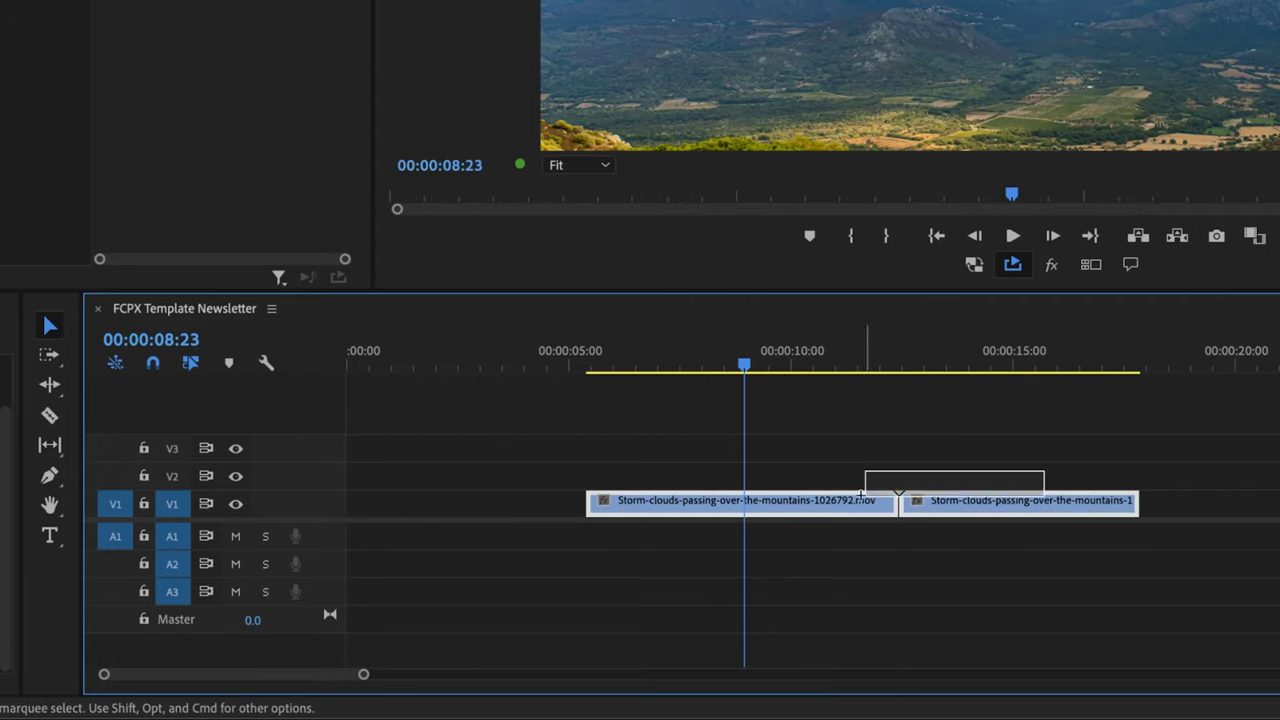
pyautogui.moveTo(837, 508); pyautogui.dragTo(622, 493)
pyautogui.moveTo(535, 500); pyautogui.dragTo(548, 500)
pyautogui.moveTo(658, 503); pyautogui.dragTo(578, 505)
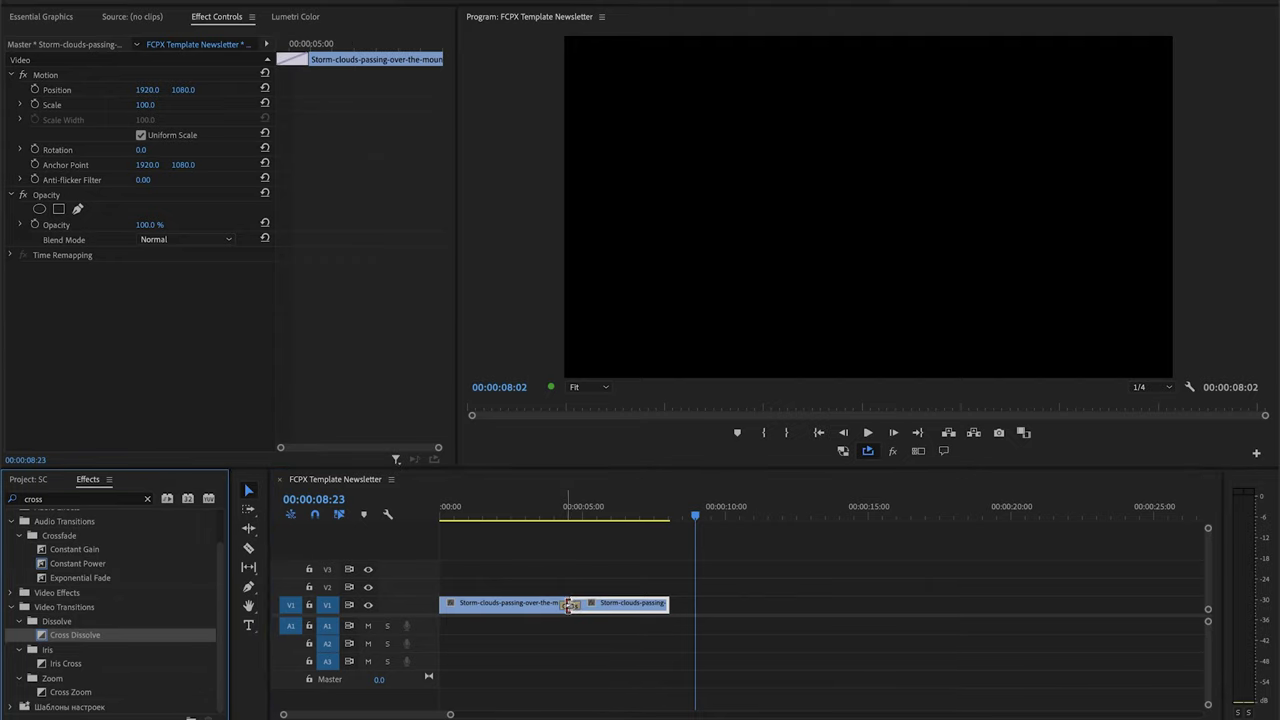
# Add a Cross Dissolve at the cut between the halves and preview the loop point with looped playback
pyautogui.moveTo(567, 604); pyautogui.dragTo(568, 605)
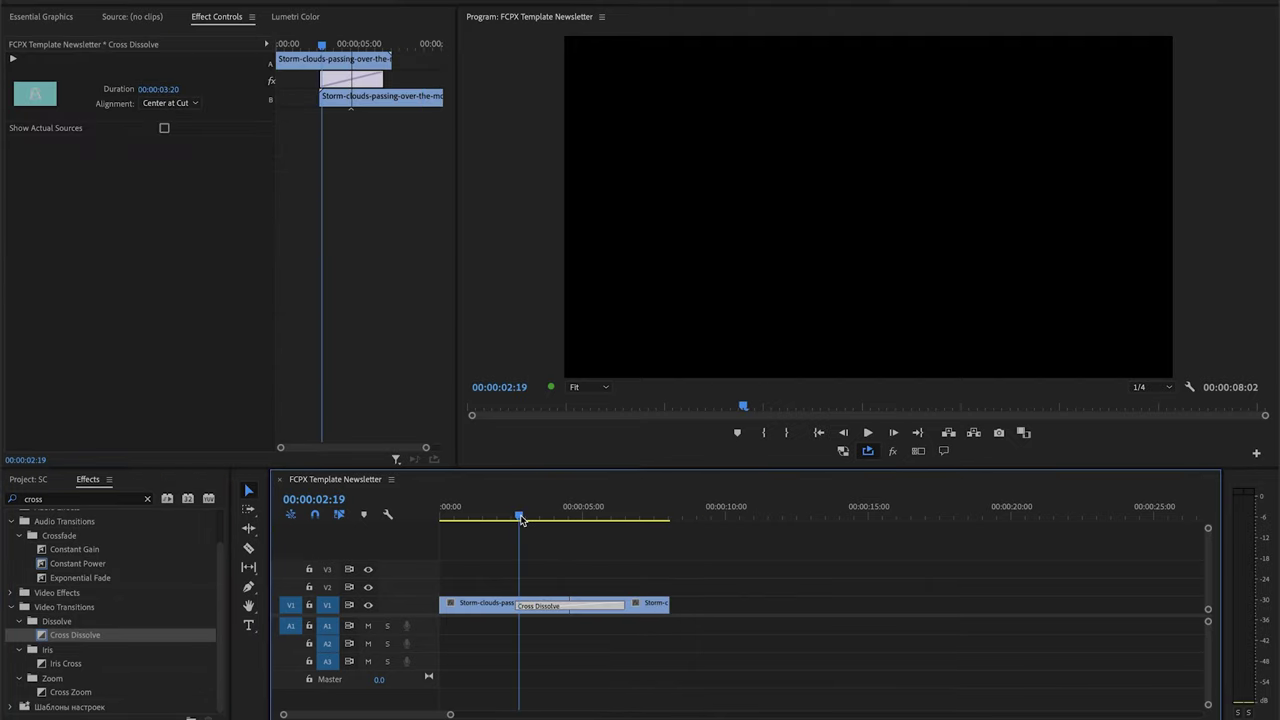
pyautogui.press('space')
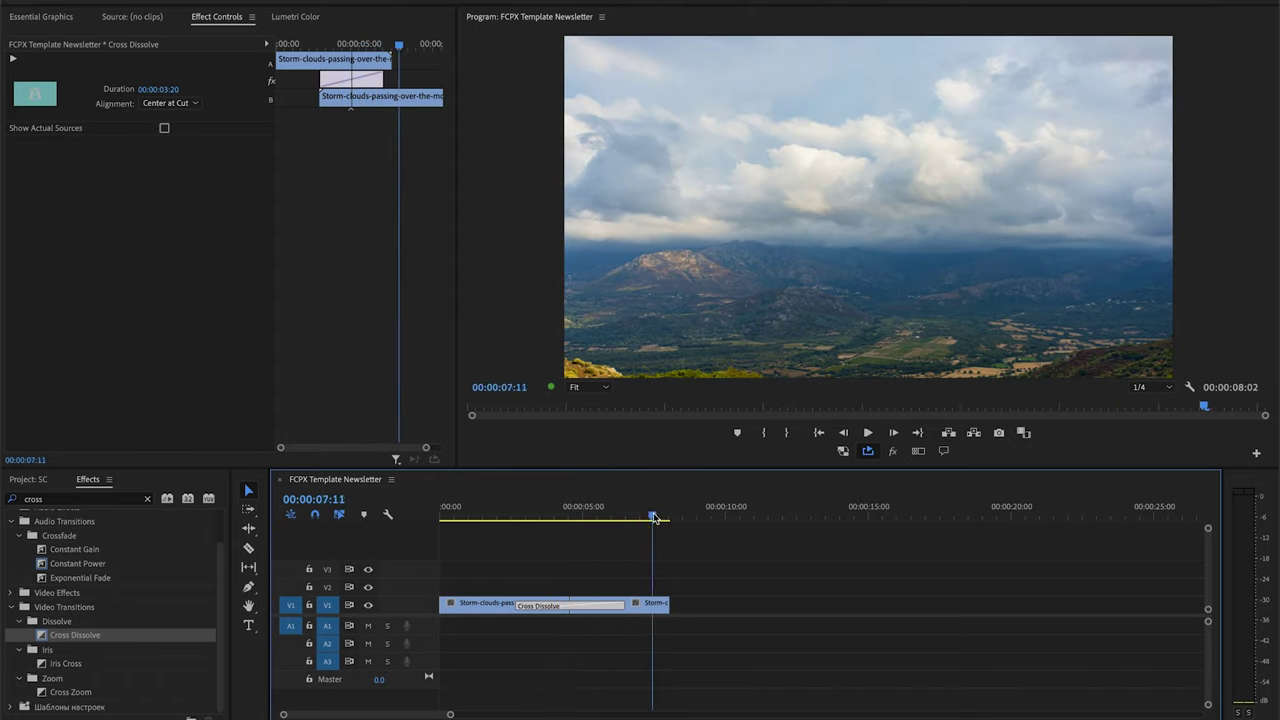
pyautogui.click(868, 451)
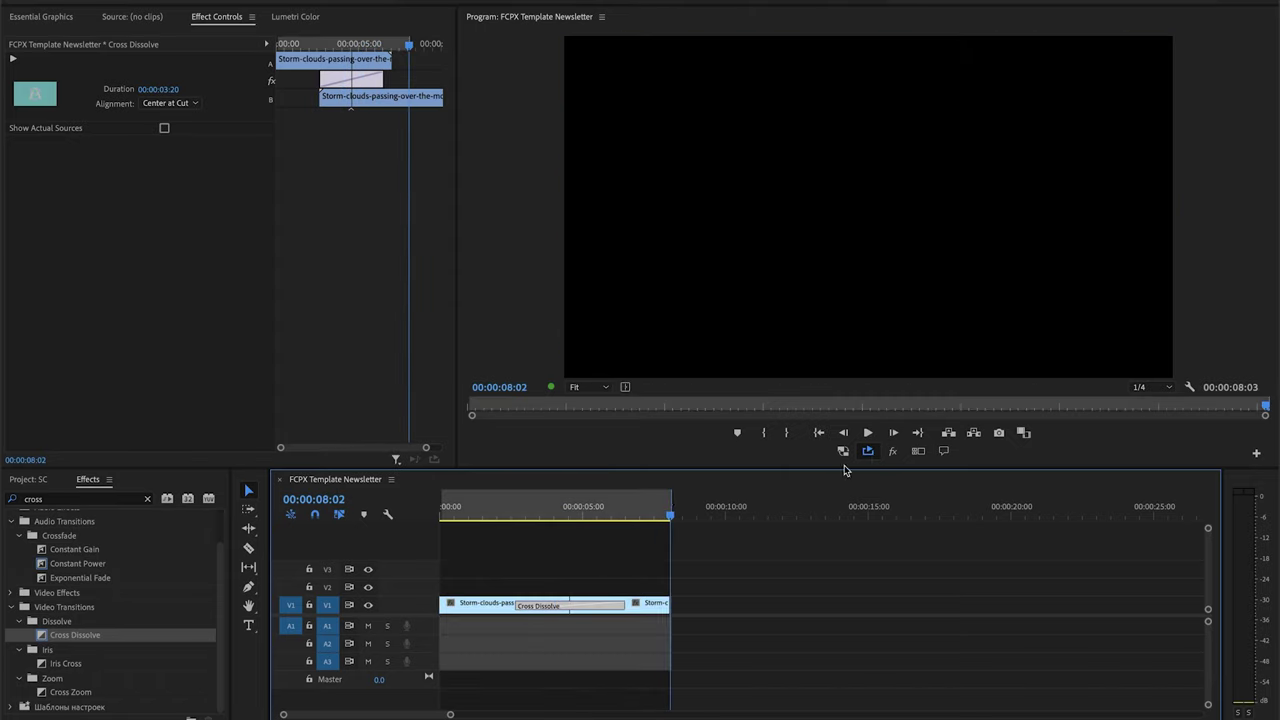
pyautogui.click(638, 516)
pyautogui.press('space')
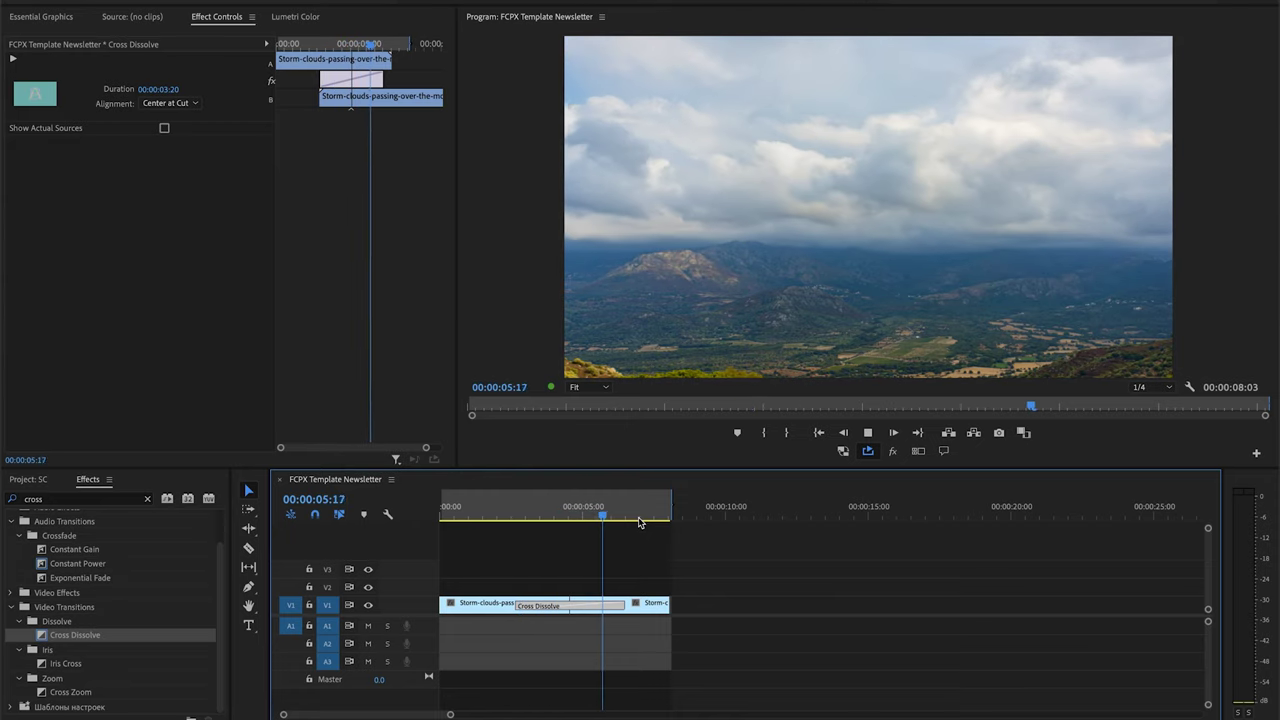
pyautogui.press('space')
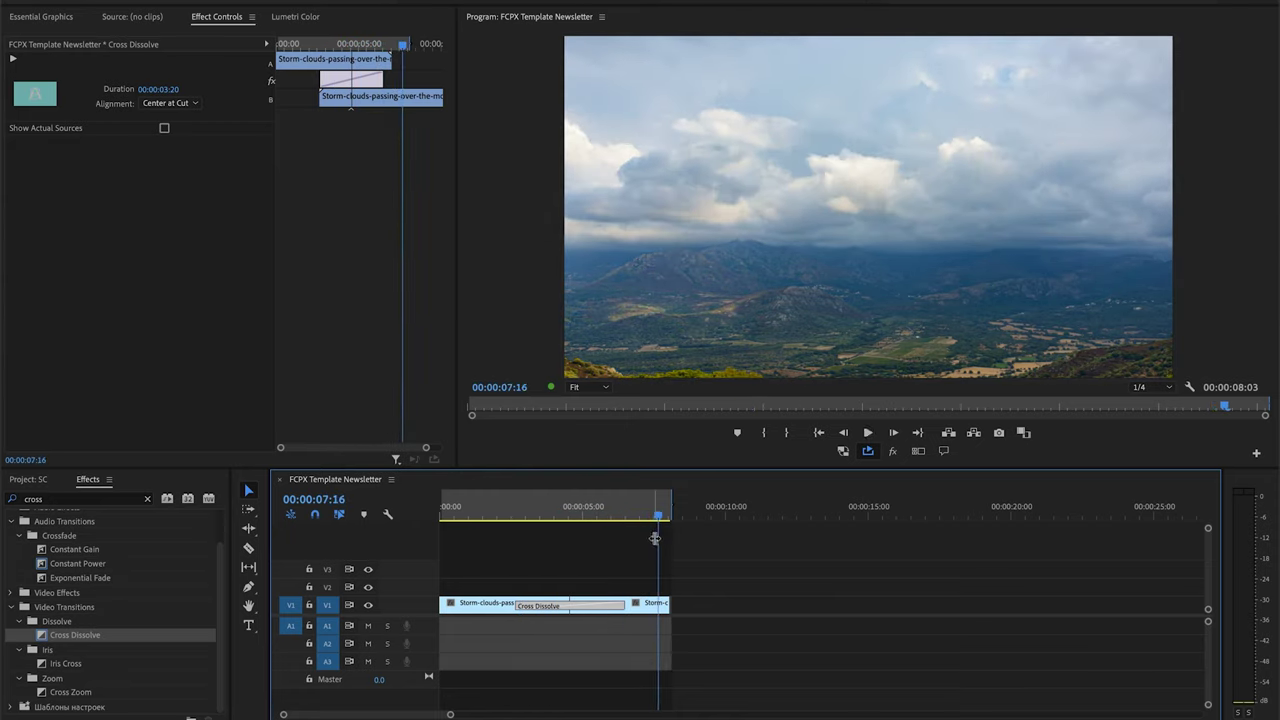
# Copy both timelapse pieces and paste repeats along Video 1
pyautogui.moveTo(469, 605); pyautogui.dragTo(469, 606)
pyautogui.hotkey('ctrl', 'c')
pyautogui.hotkey('ctrl', 'v')
pyautogui.hotkey('ctrl', 'v')
pyautogui.hotkey('ctrl', 'v')
pyautogui.hotkey('ctrl', 'v')
pyautogui.hotkey('ctrl', 'v')
pyautogui.hotkey('ctrl', 'v')
pyautogui.hotkey('ctrl', 'v')
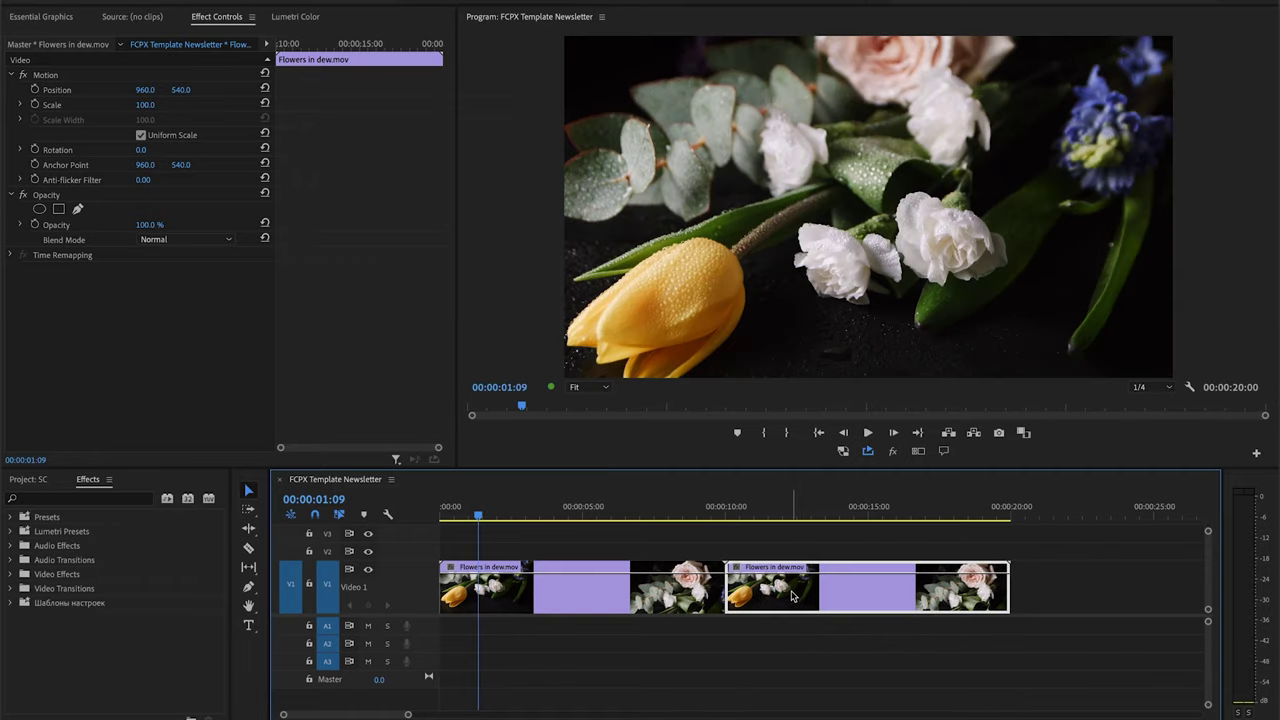
# Set the second Flowers in dew clip to Reverse Speed (-100%) and scrub across the join to check
pyautogui.rightClick(798, 597)
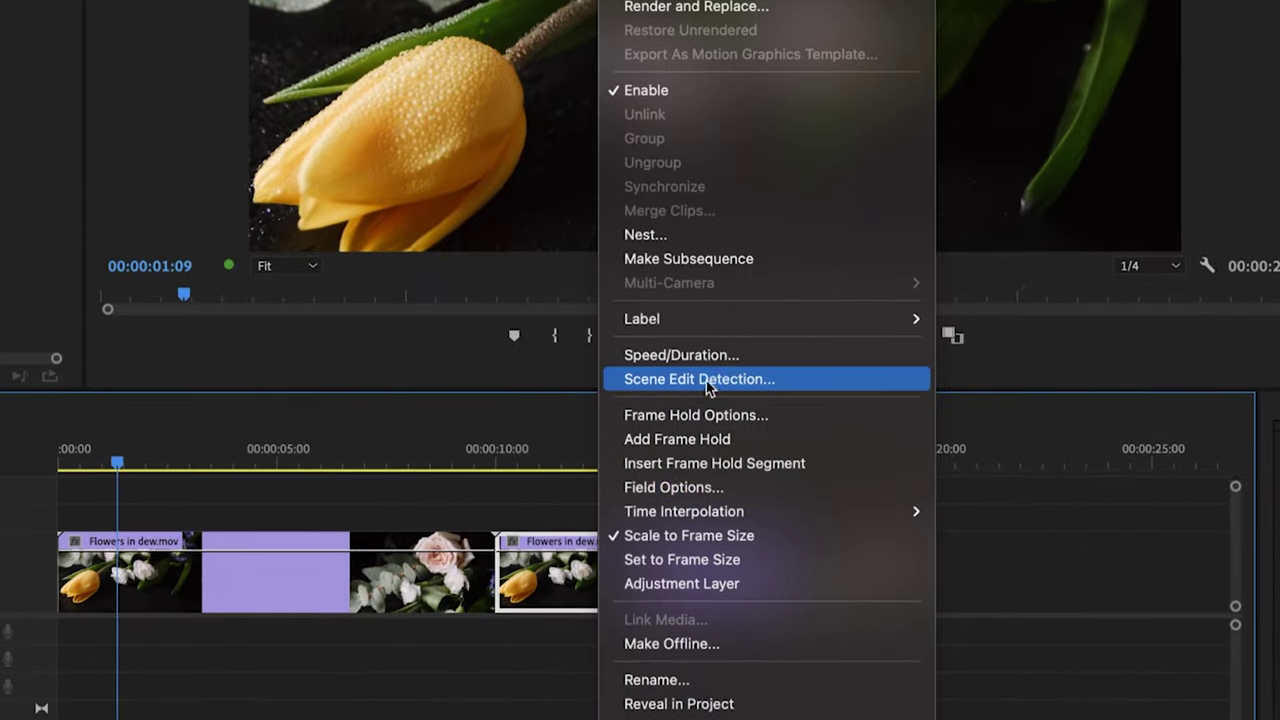
pyautogui.click(905, 306)
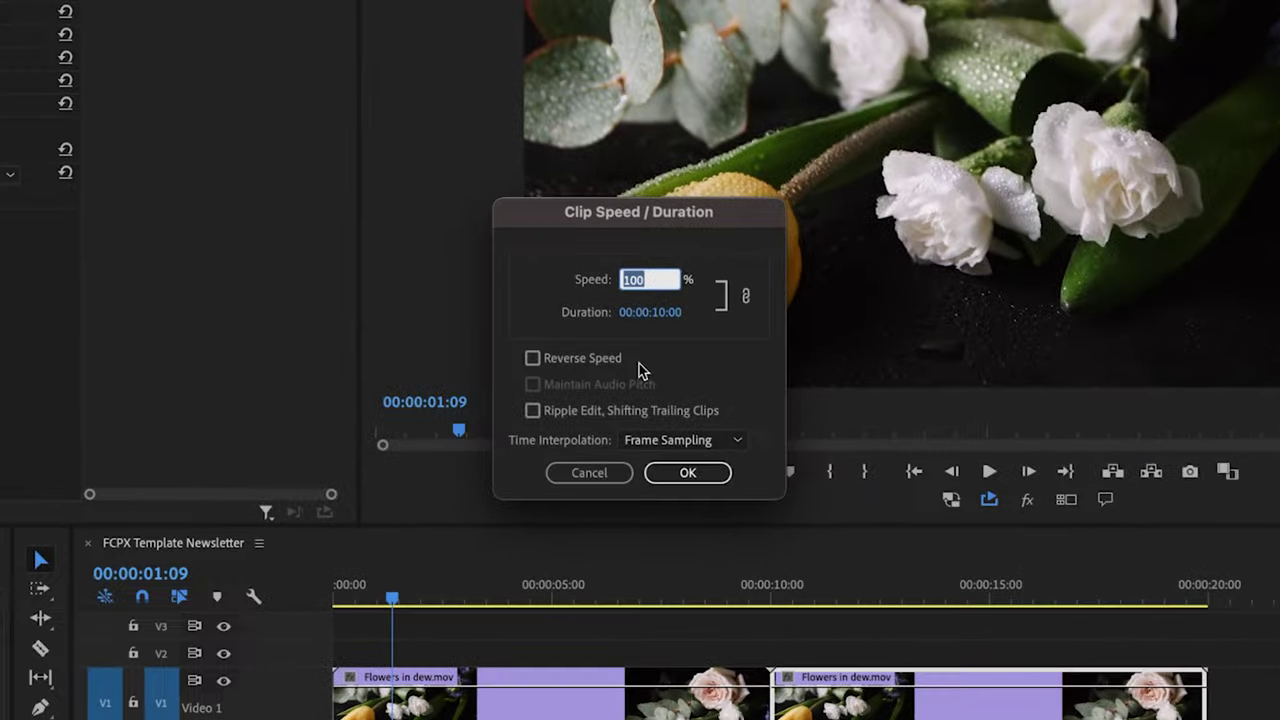
pyautogui.click(687, 474)
pyautogui.moveTo(772, 586); pyautogui.dragTo(1123, 593)
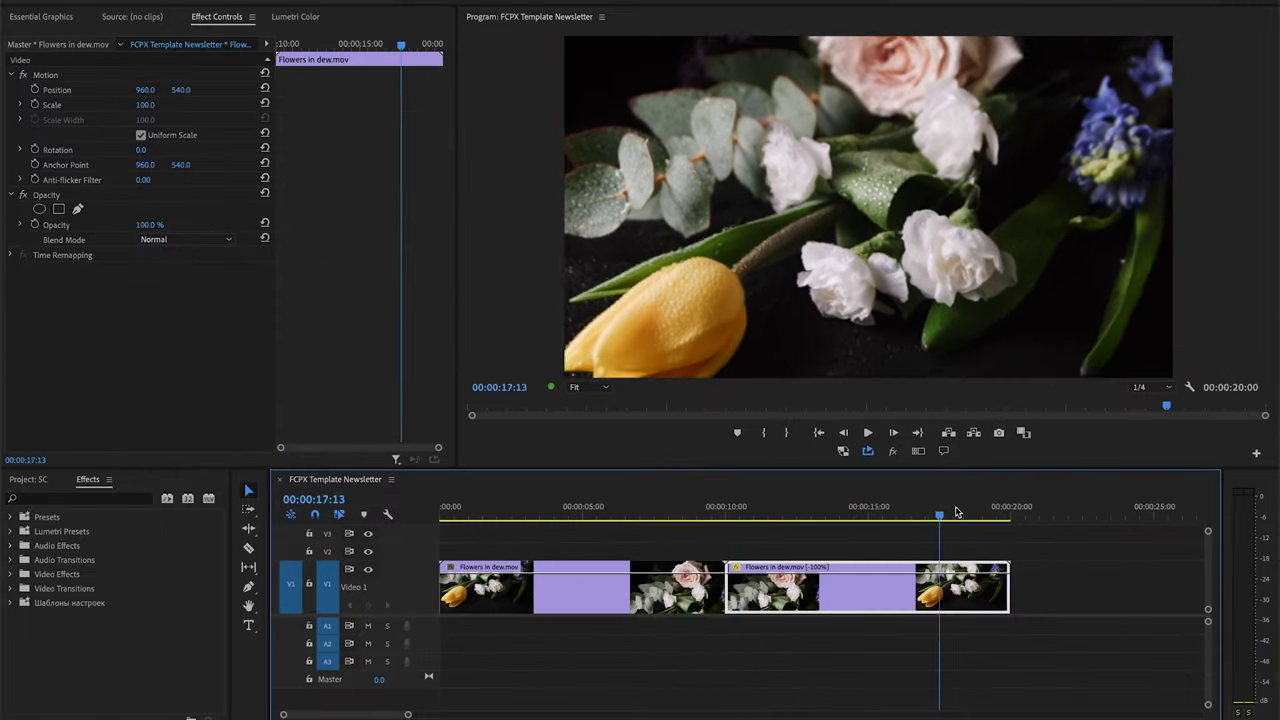
pyautogui.moveTo(955, 512); pyautogui.dragTo(975, 512)
pyautogui.click(664, 515)
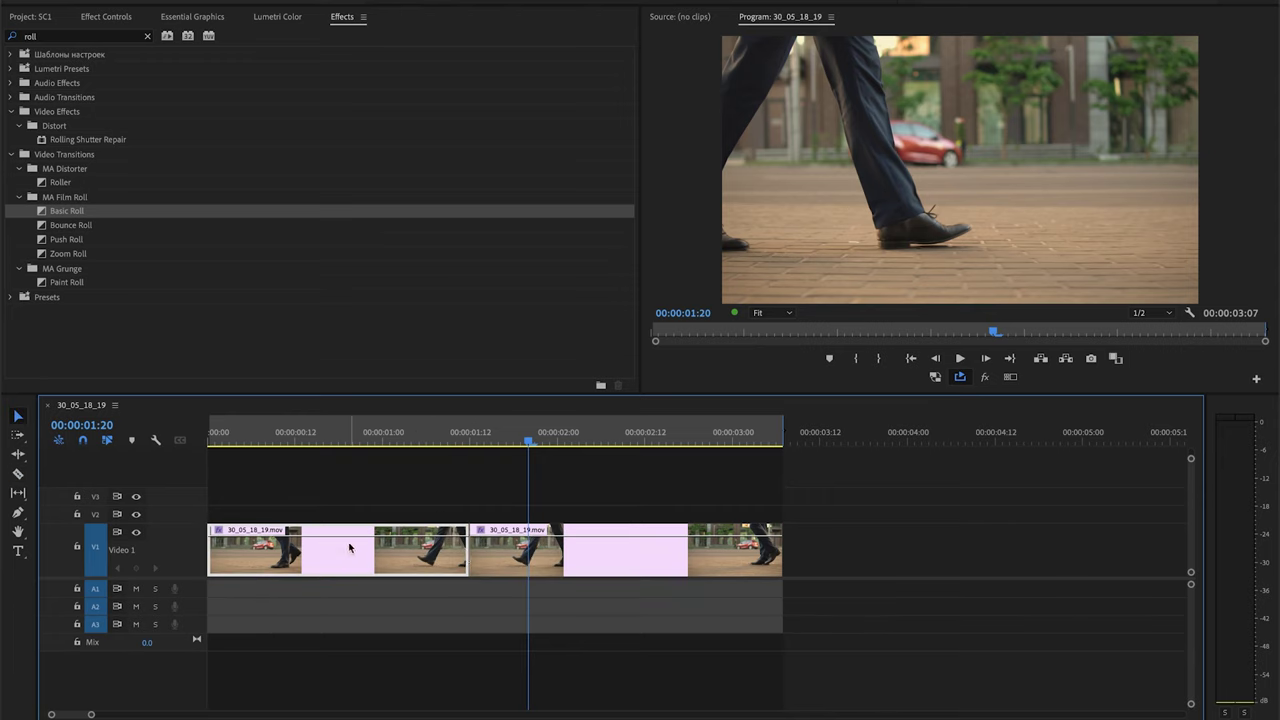
# Move the first walking clip after the last, close the gap, and add a Basic Roll transition at the cut
pyautogui.moveTo(350, 547); pyautogui.dragTo(921, 561)
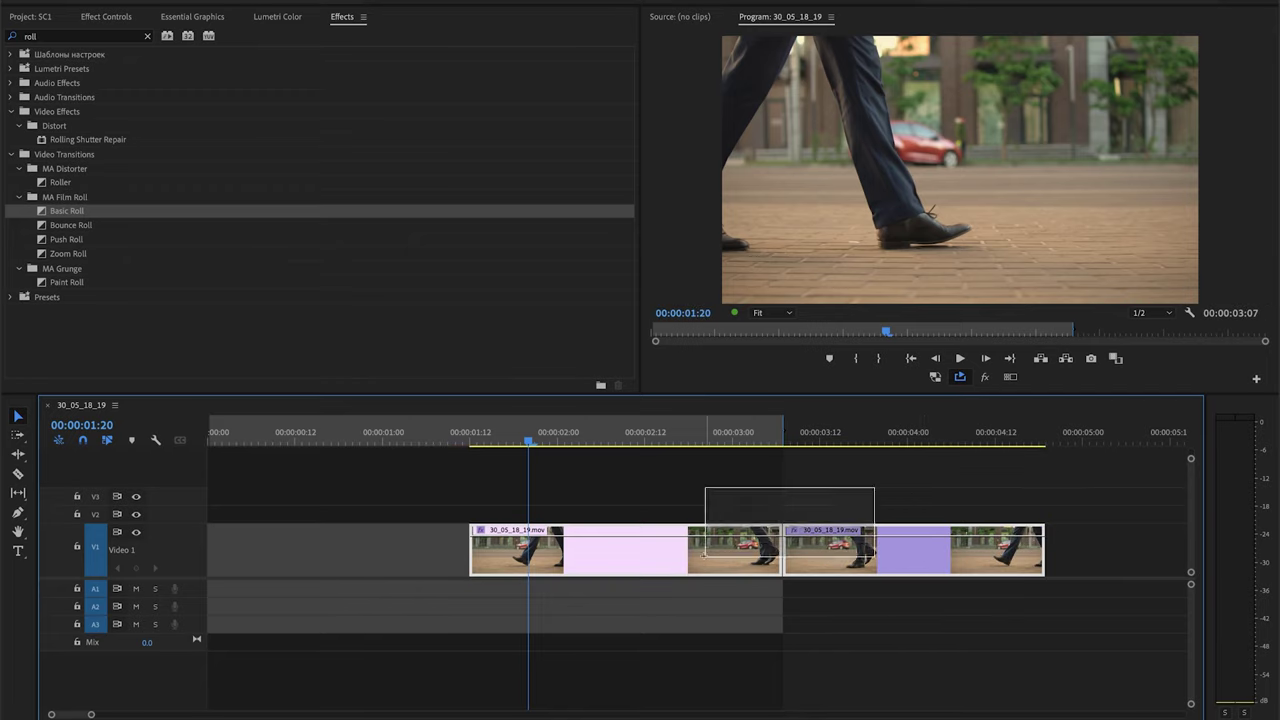
pyautogui.moveTo(790, 545); pyautogui.dragTo(403, 554)
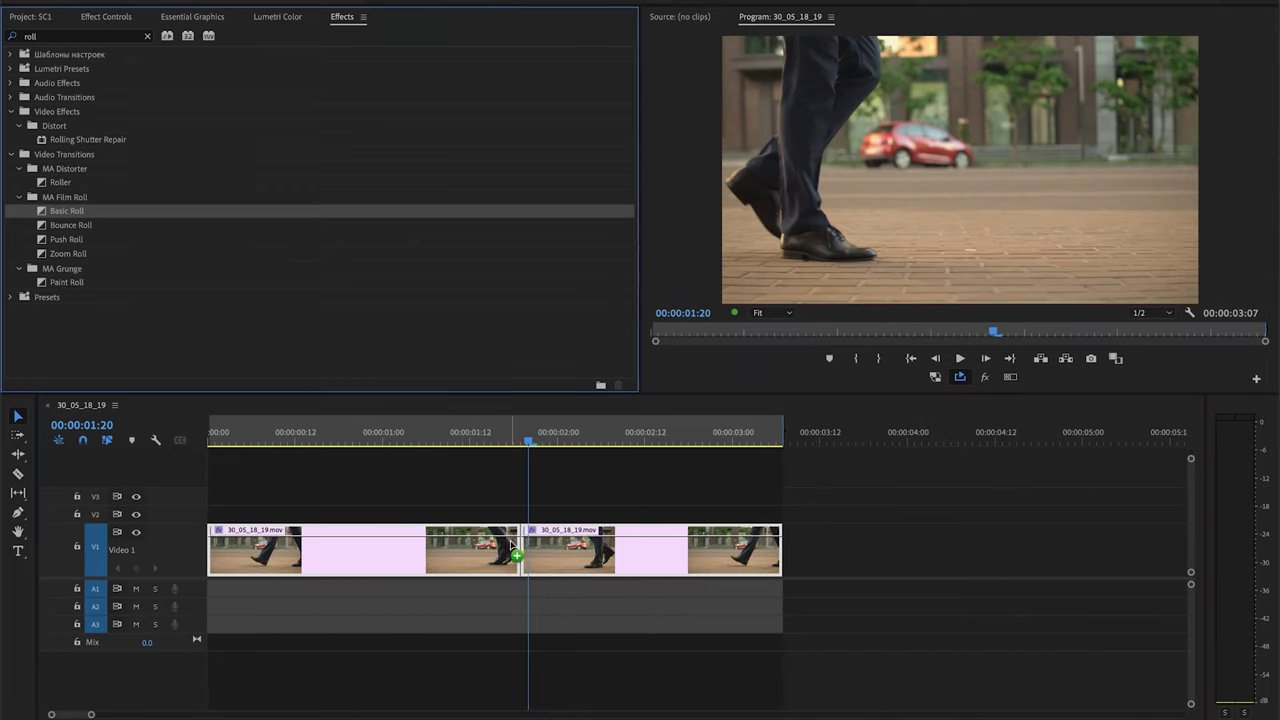
pyautogui.moveTo(512, 547); pyautogui.dragTo(524, 556)
pyautogui.click(405, 442)
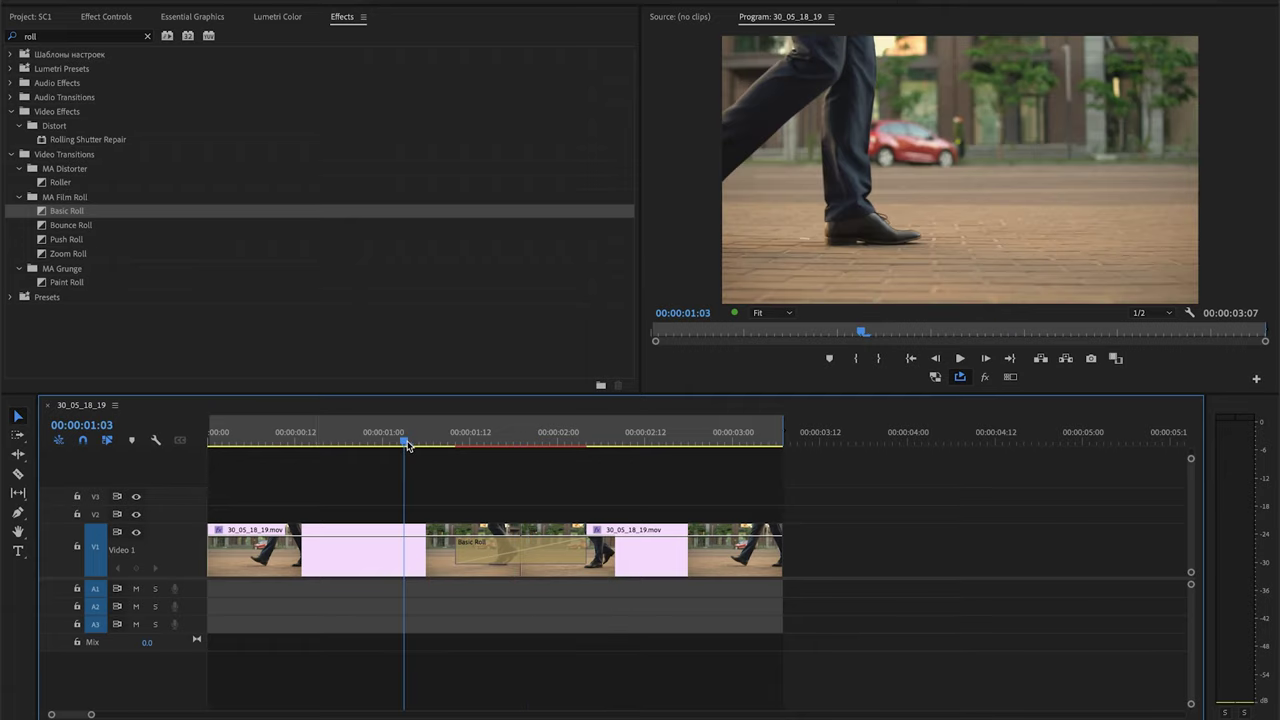